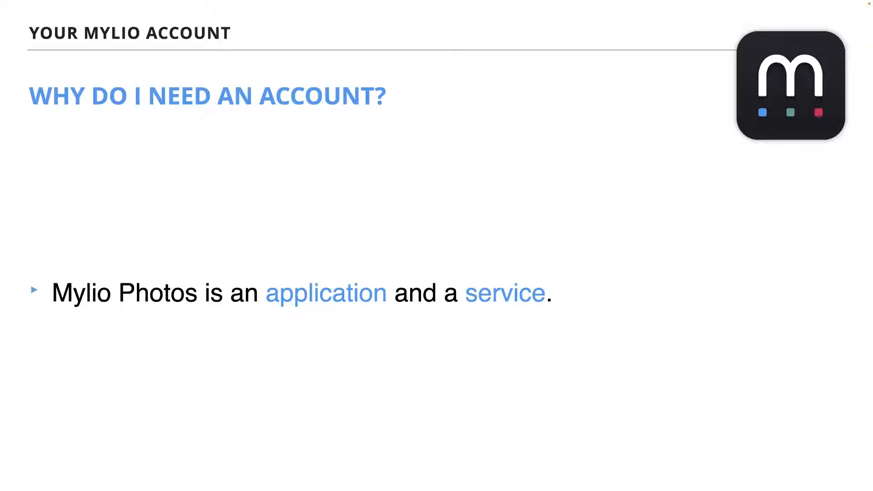
pyautogui.press('Right')
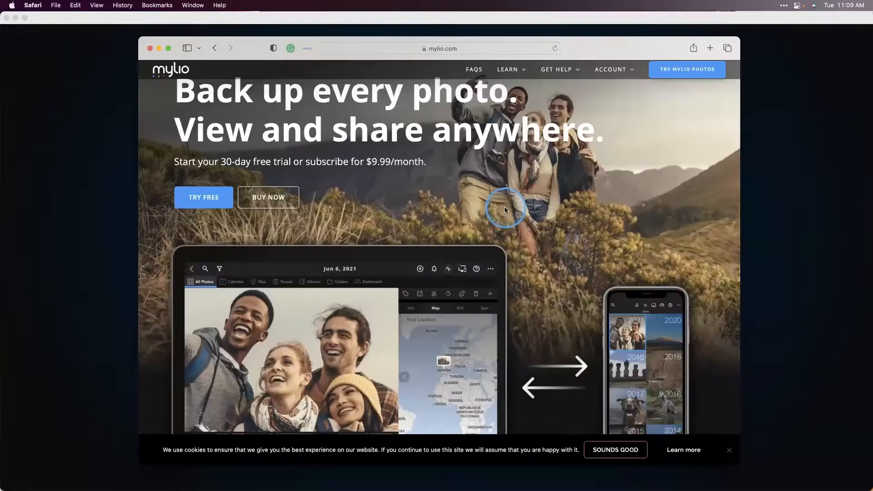
# - Go to the account login on mylio.com and log in with the saved email and password
pyautogui.click(433, 51)
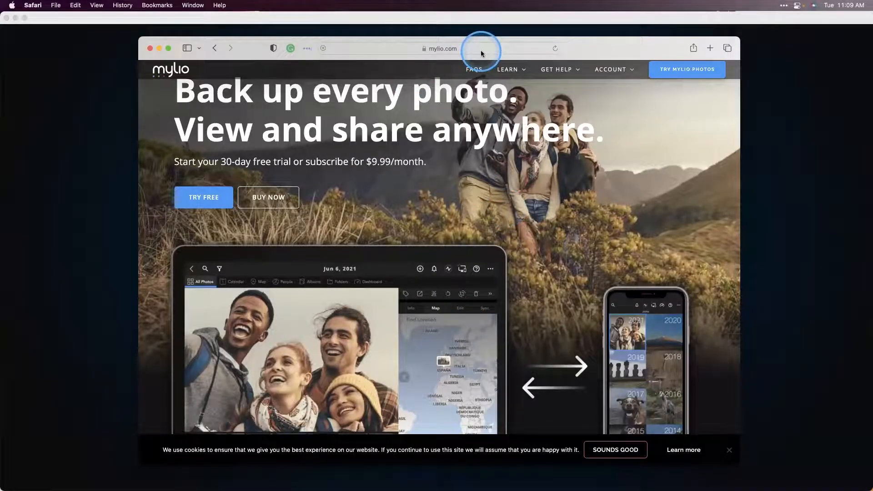
pyautogui.moveTo(609, 72)
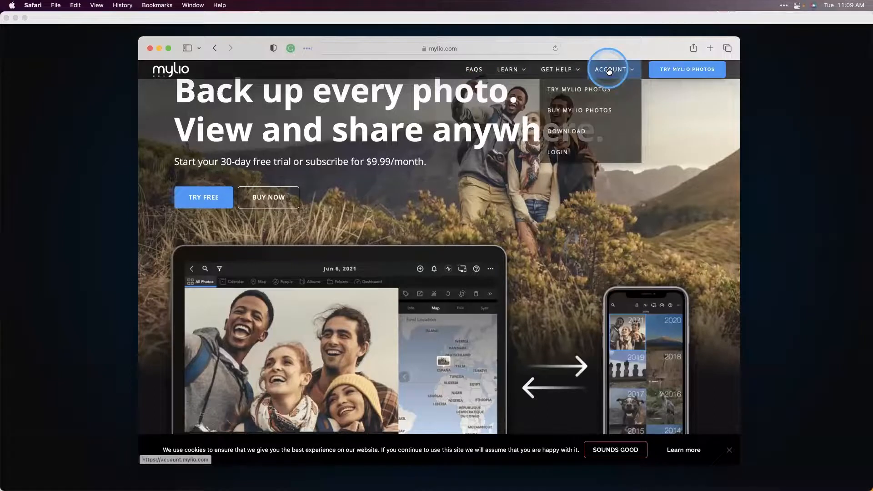
pyautogui.click(559, 152)
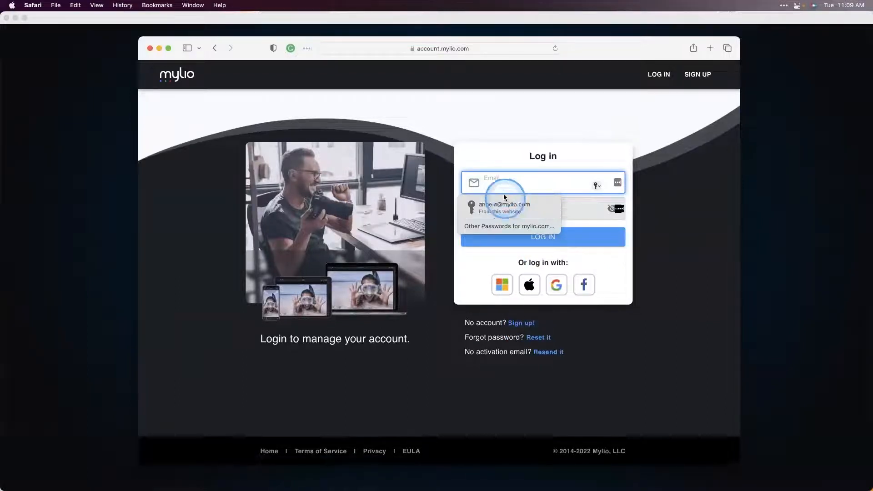
pyautogui.click(497, 206)
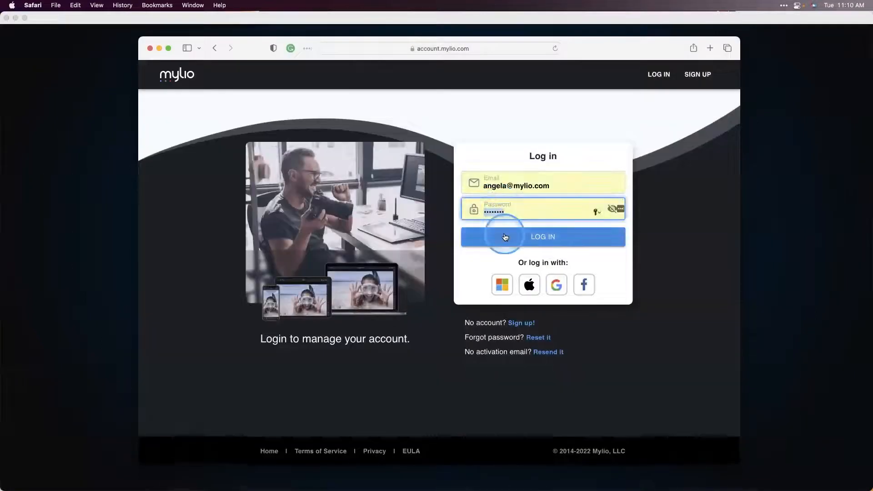
pyautogui.click(504, 237)
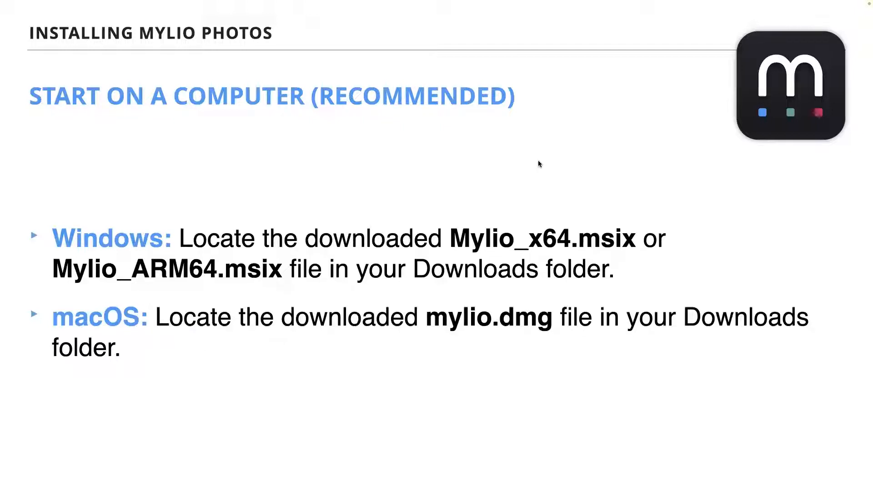
pyautogui.press('Right')
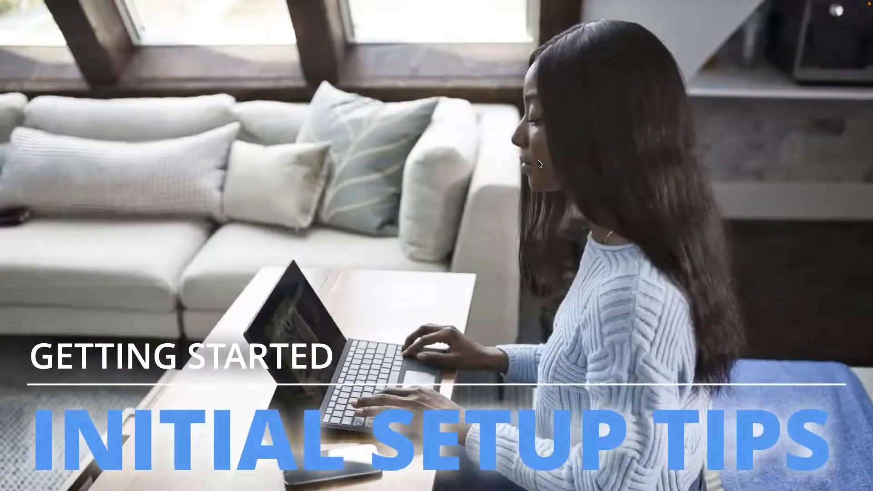
pyautogui.press('Right')
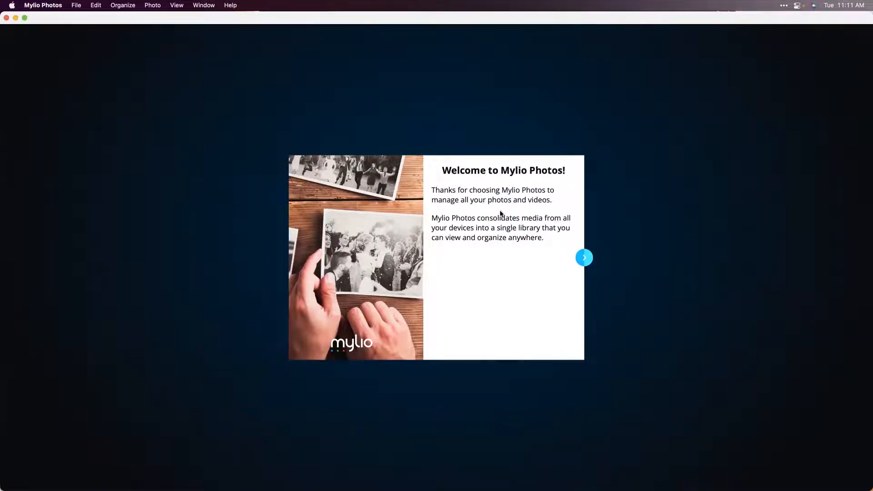
# - Continue past the Mylio Photos welcome page and sign in with the account's email and password
pyautogui.click(584, 259)
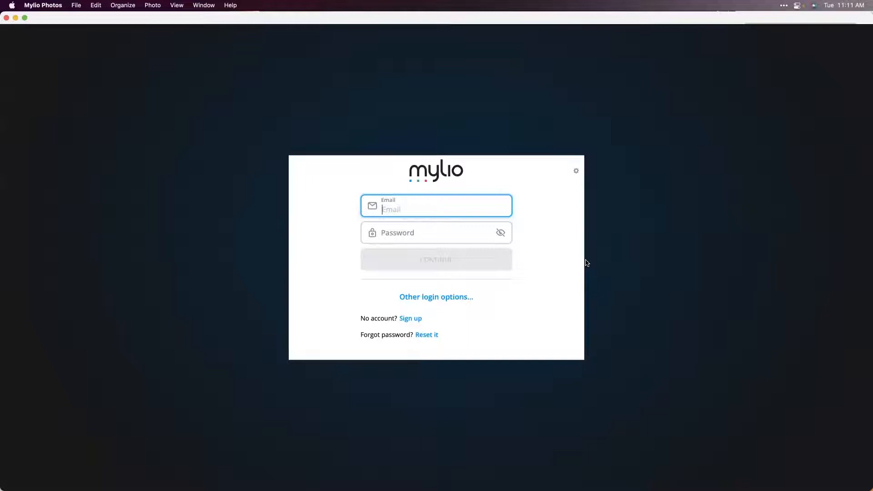
pyautogui.click(436, 258)
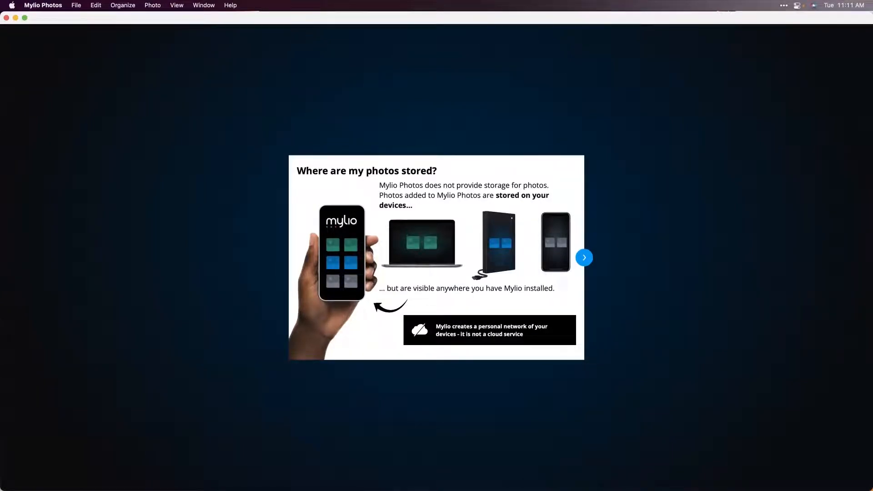
# - Advance through the introductory setup pages on photo storage and first device setup to the library folder choice
pyautogui.click(586, 259)
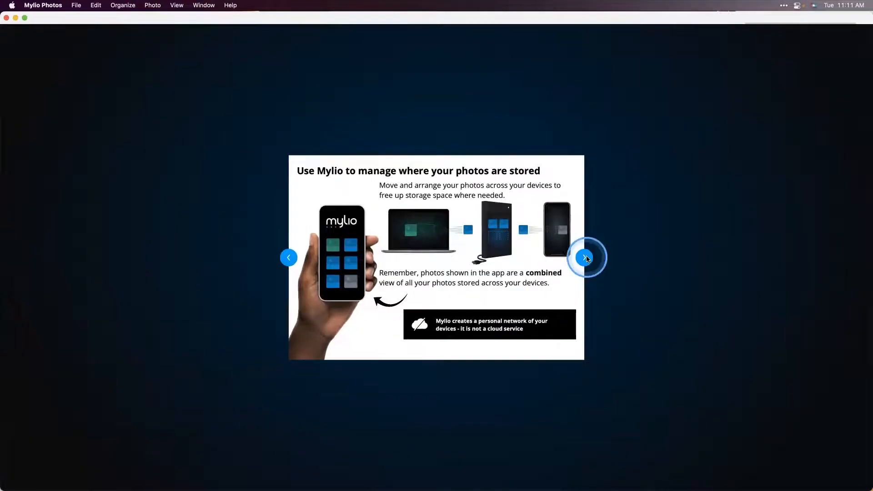
pyautogui.click(585, 258)
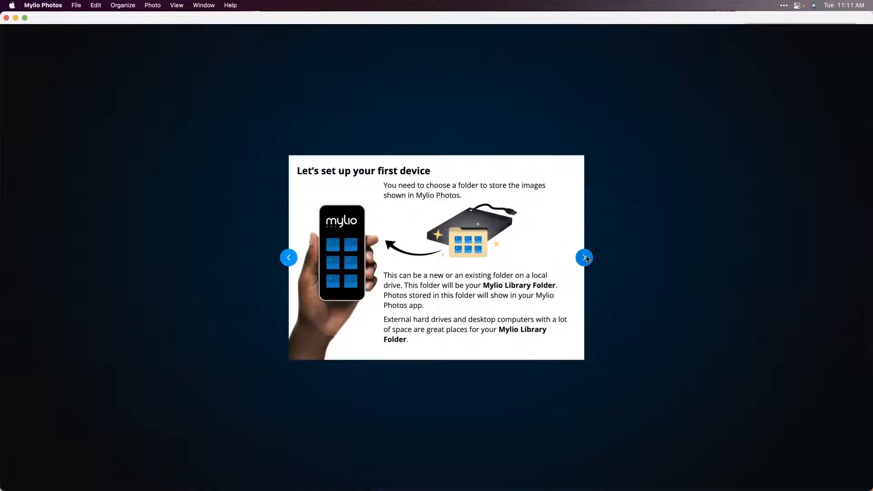
pyautogui.click(586, 258)
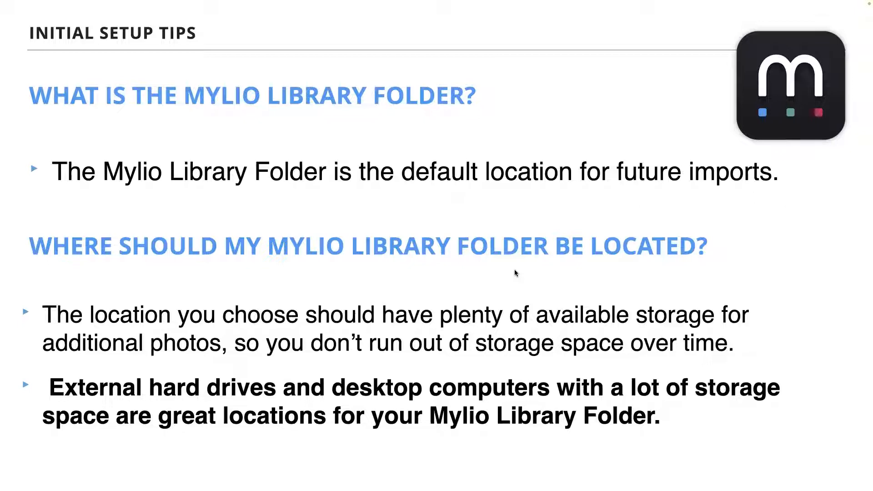
pyautogui.press('Right')
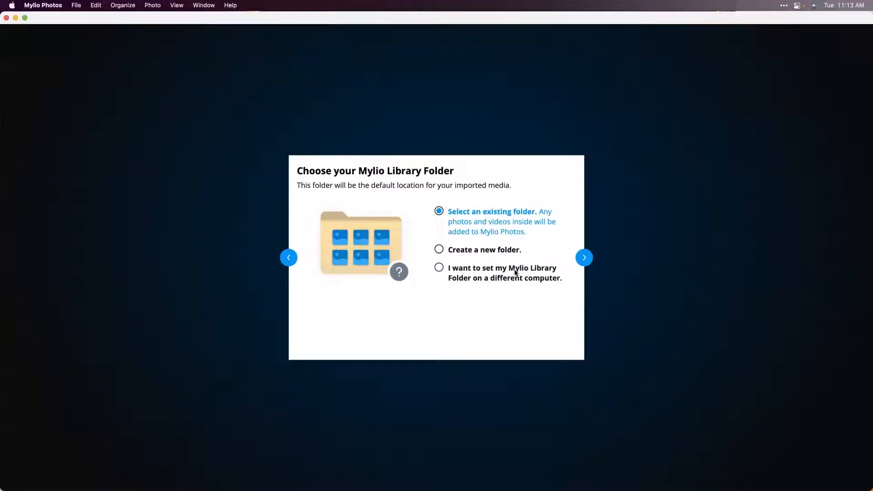
# - Choose to create a new folder as the Mylio Library Folder and continue to its location
pyautogui.click(482, 298)
pyautogui.click(473, 251)
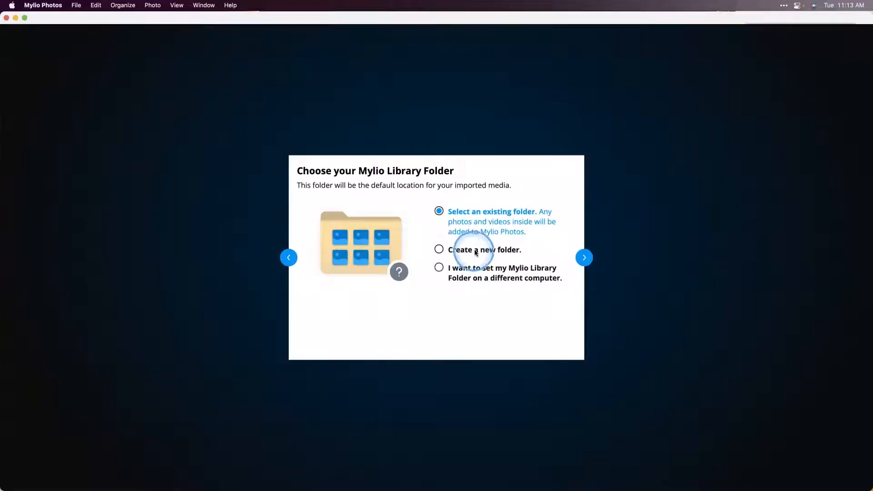
pyautogui.click(439, 249)
pyautogui.click(583, 258)
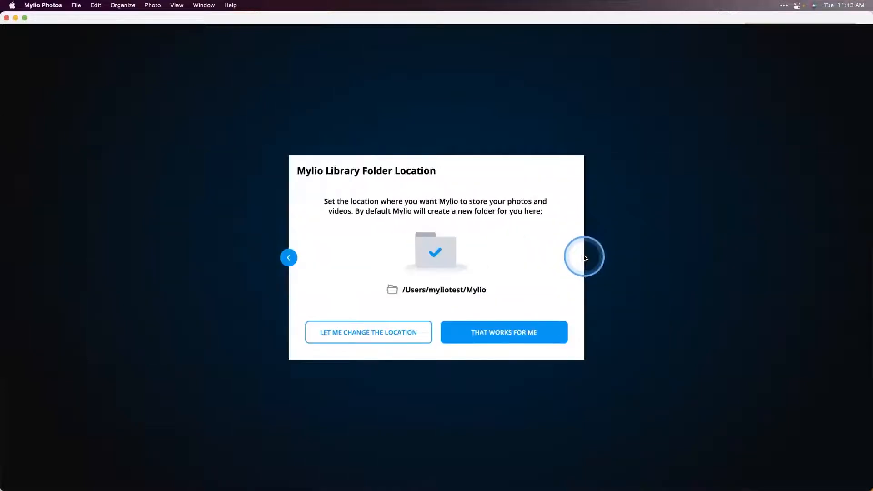
# - Change the library location to a new folder named "Mylio" on the NewHD drive and confirm it
pyautogui.click(379, 332)
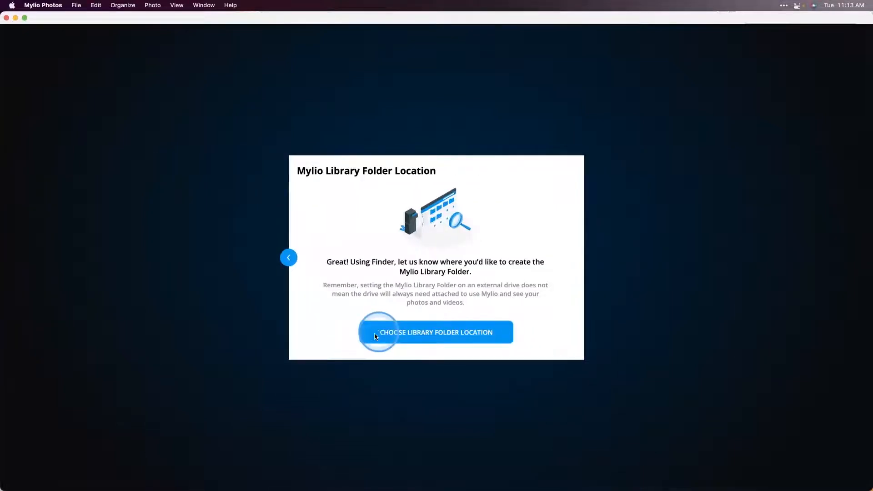
pyautogui.click(428, 333)
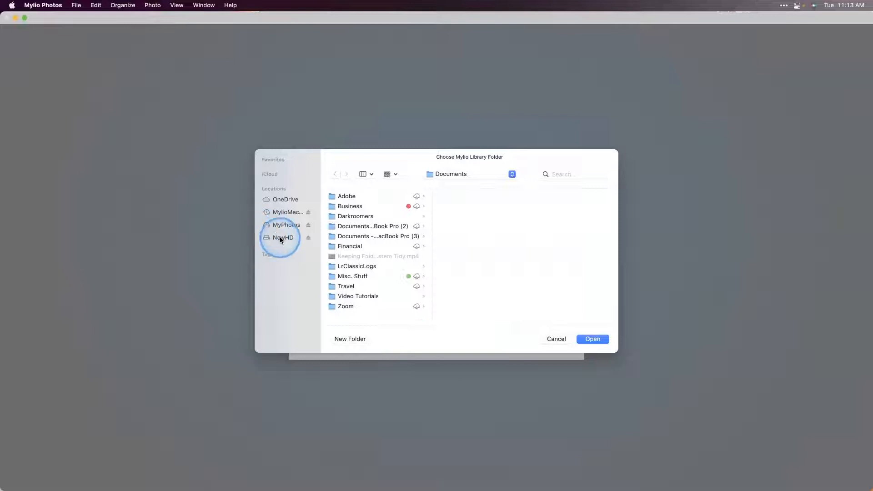
pyautogui.click(280, 238)
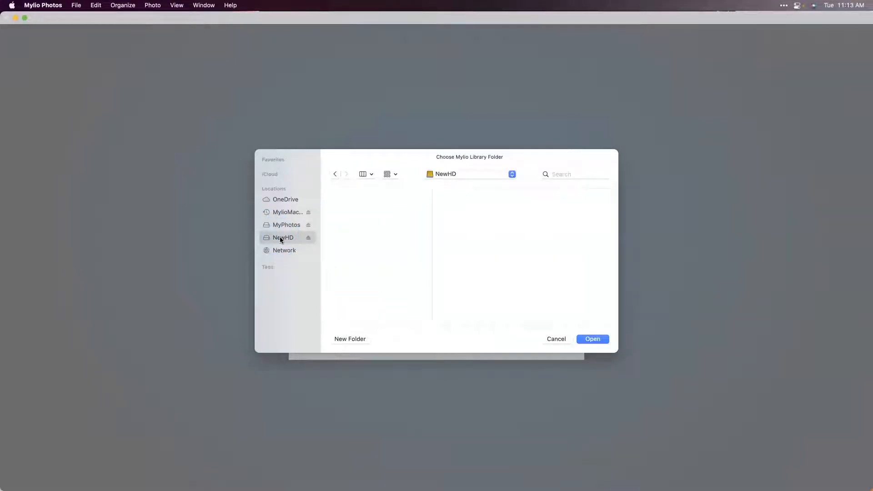
pyautogui.click(343, 339)
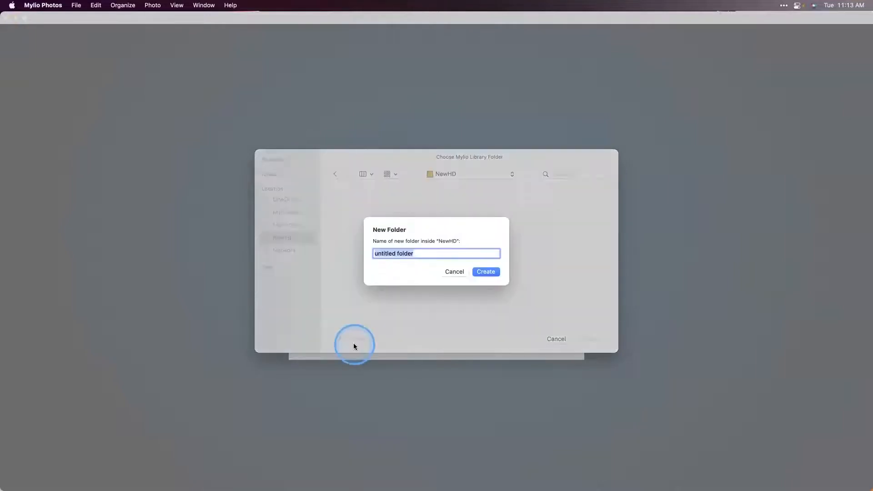
pyautogui.write('Mylio')
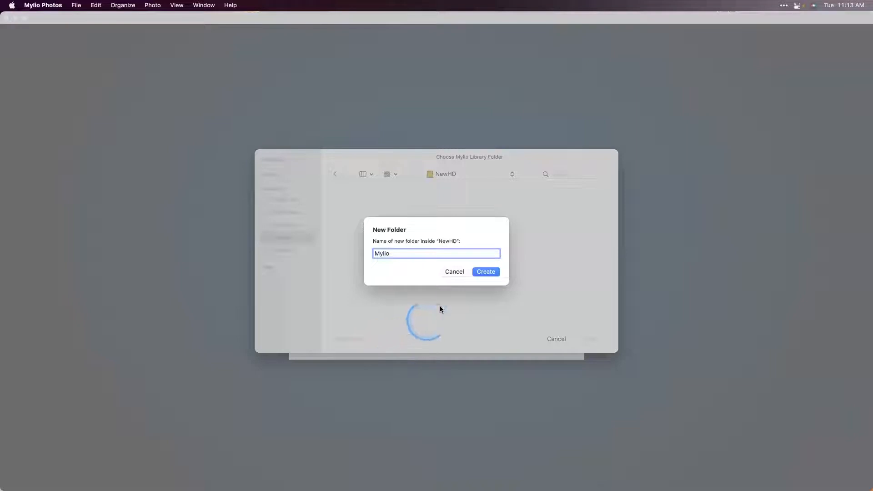
pyautogui.click(493, 271)
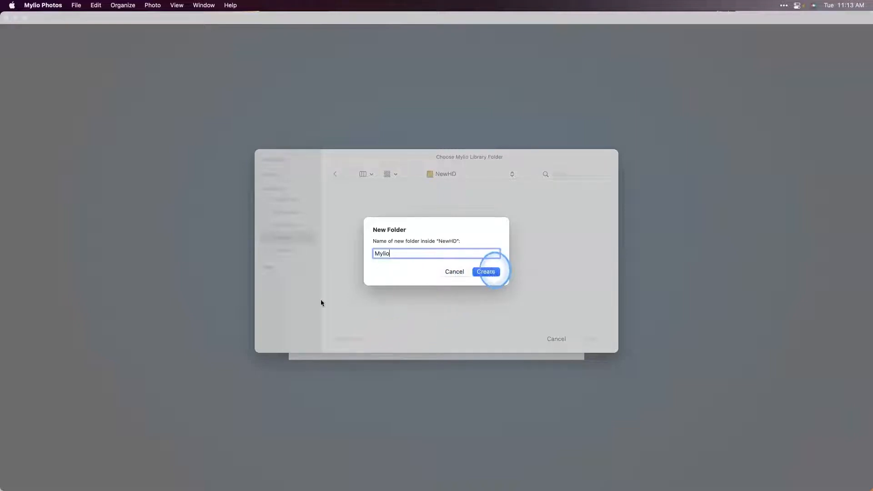
pyautogui.click(591, 339)
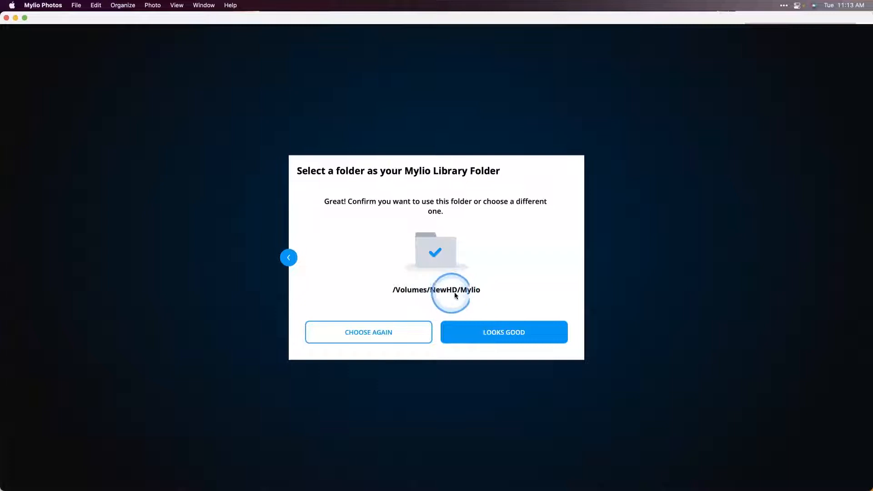
pyautogui.click(493, 332)
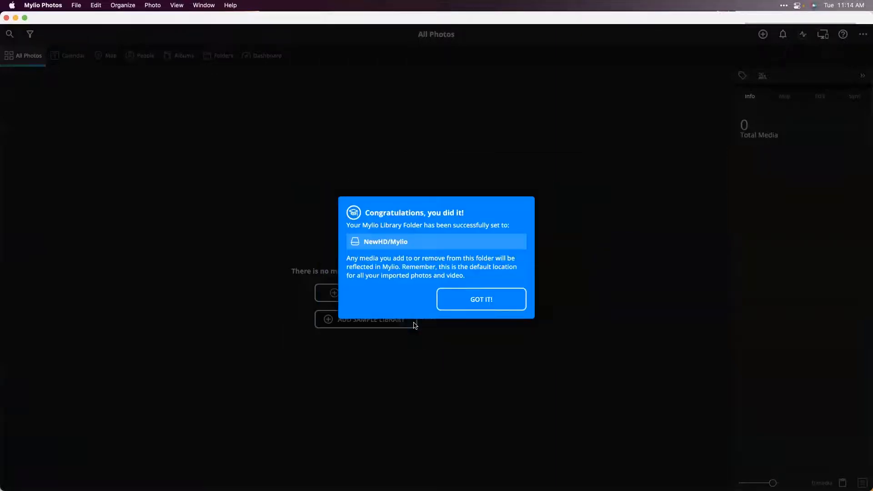
# - Acknowledge the library folder setup and install the Sample Library
pyautogui.click(462, 298)
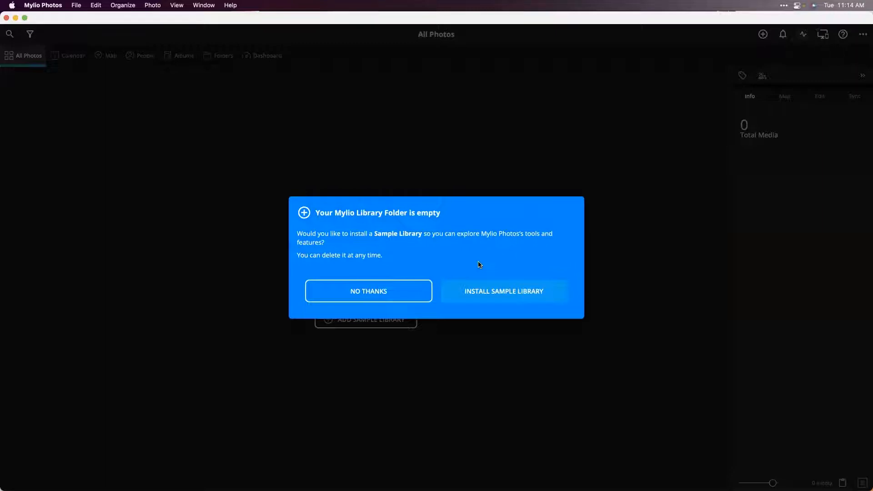
pyautogui.click(482, 285)
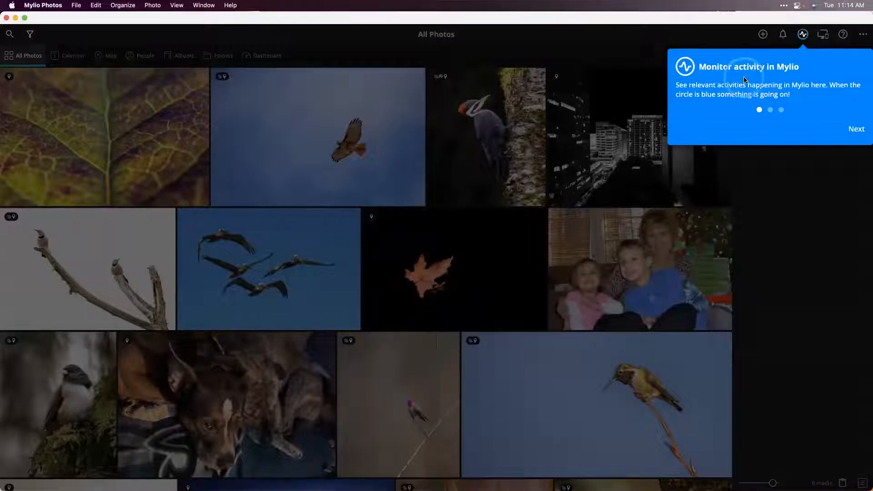
# - Go through the introductory tips on activity, adding media and the Dashboard, and finish the tour
pyautogui.click(848, 129)
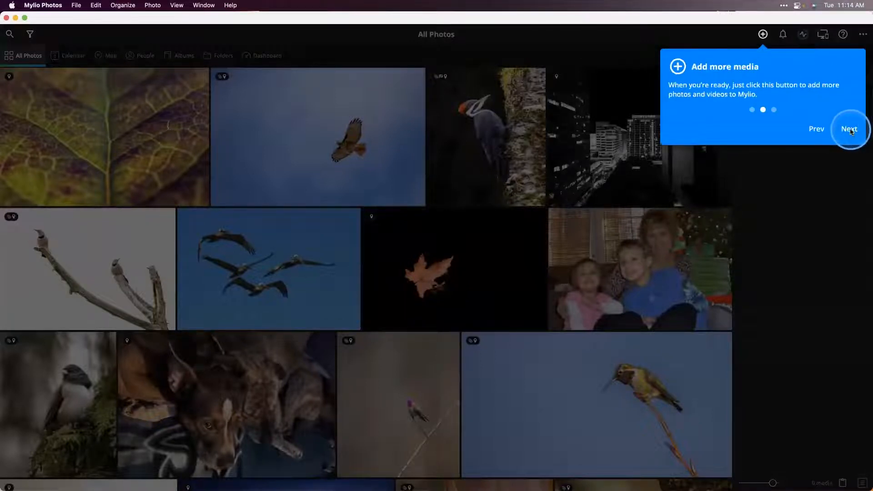
pyautogui.click(851, 131)
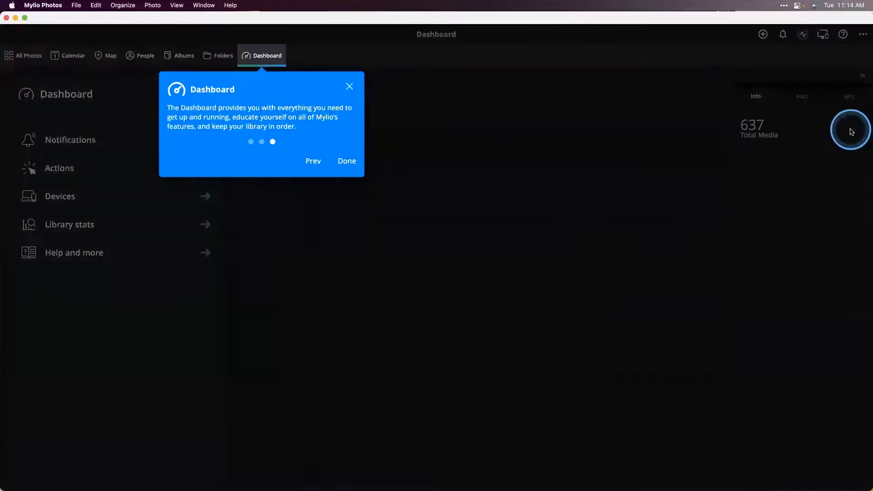
pyautogui.click(347, 162)
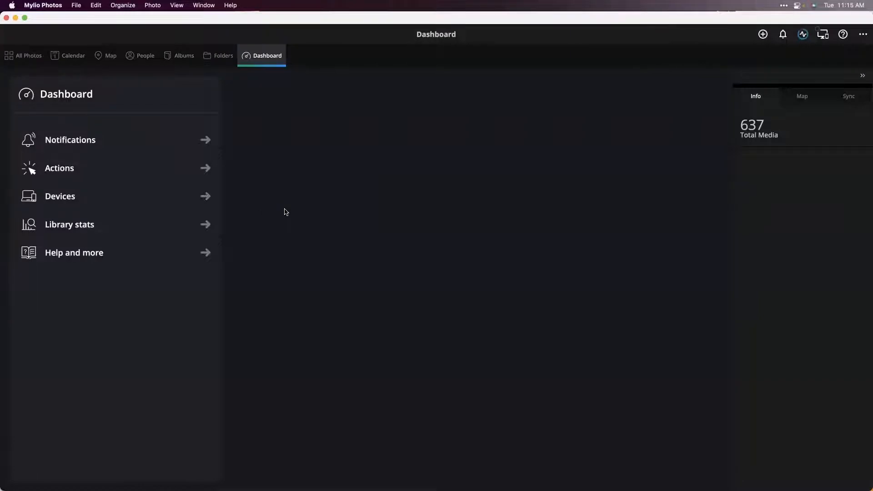
# - Open the Calendar view and browse the photo years from the 2020s back to the 1970s
pyautogui.click(78, 56)
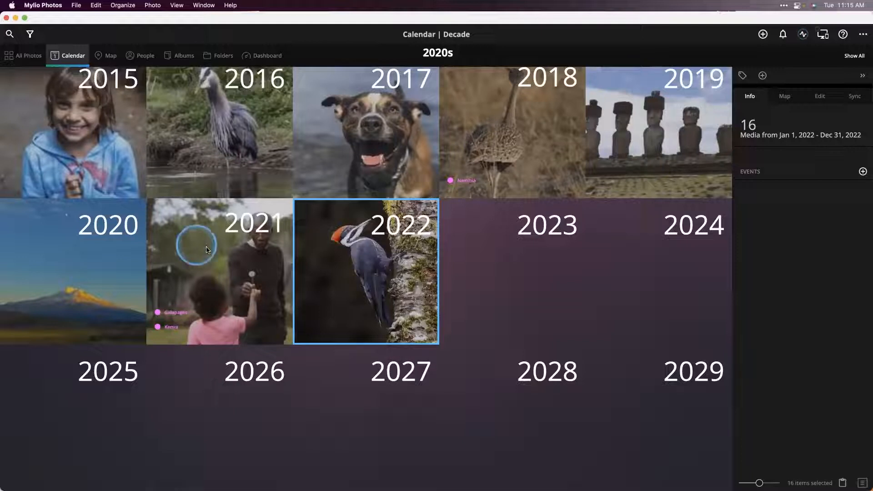
pyautogui.scroll(3, 293, 259)
pyautogui.scroll(8, 293, 266)
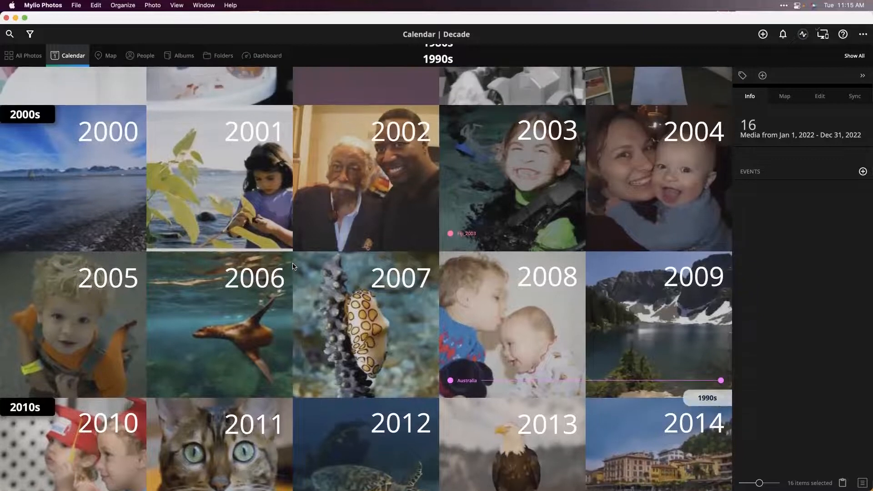
pyautogui.scroll(3, 293, 266)
pyautogui.scroll(2, 292, 266)
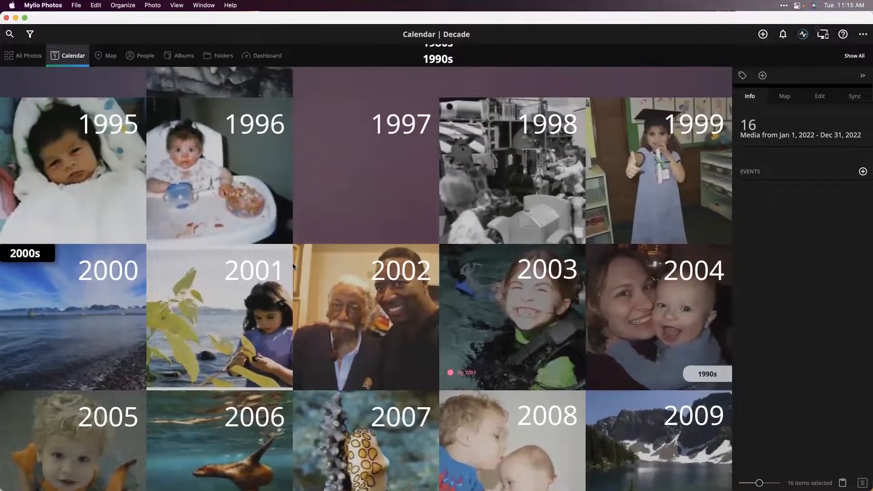
pyautogui.scroll(2, 293, 266)
pyautogui.scroll(9, 292, 266)
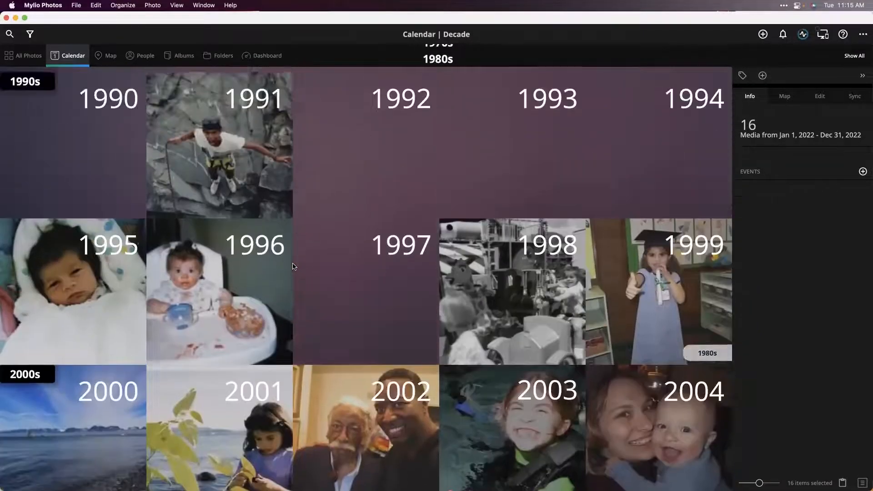
pyautogui.scroll(1, 292, 266)
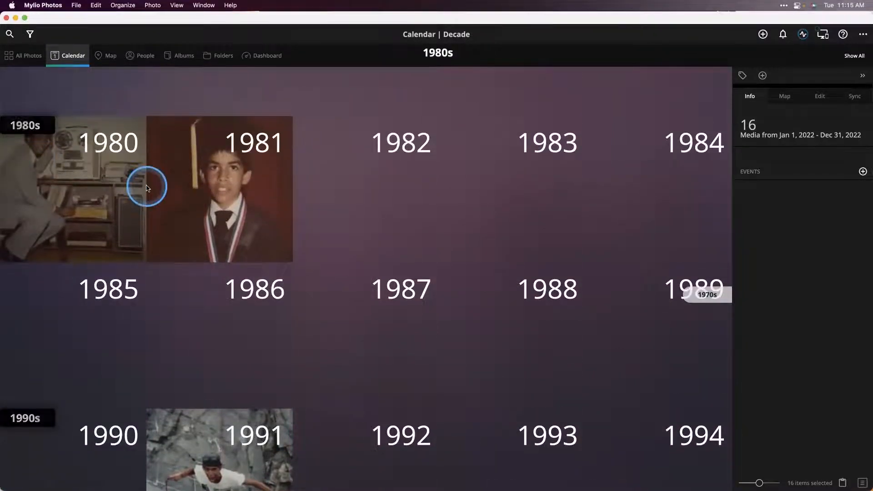
pyautogui.scroll(2, 216, 211)
pyautogui.scroll(15, 216, 210)
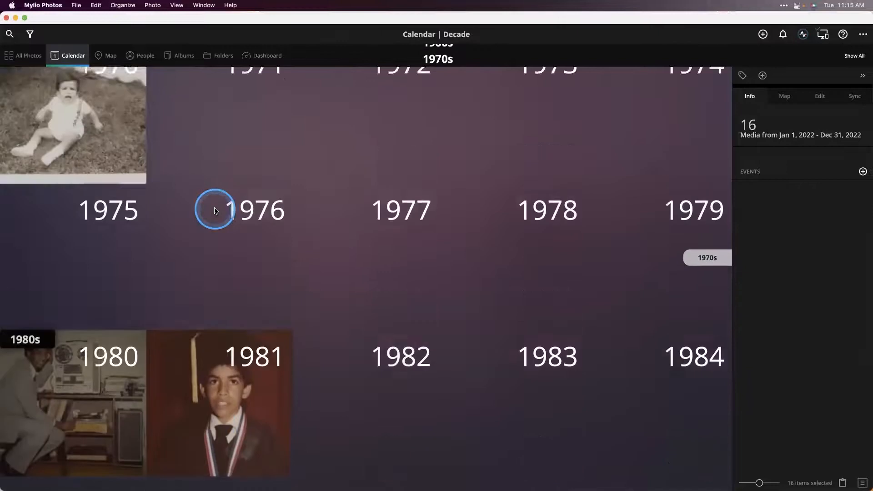
# - Browse the calendar decades back to the undated photos and 1900s, and forward again to the 2000s and 2010s
pyautogui.scroll(10, 216, 211)
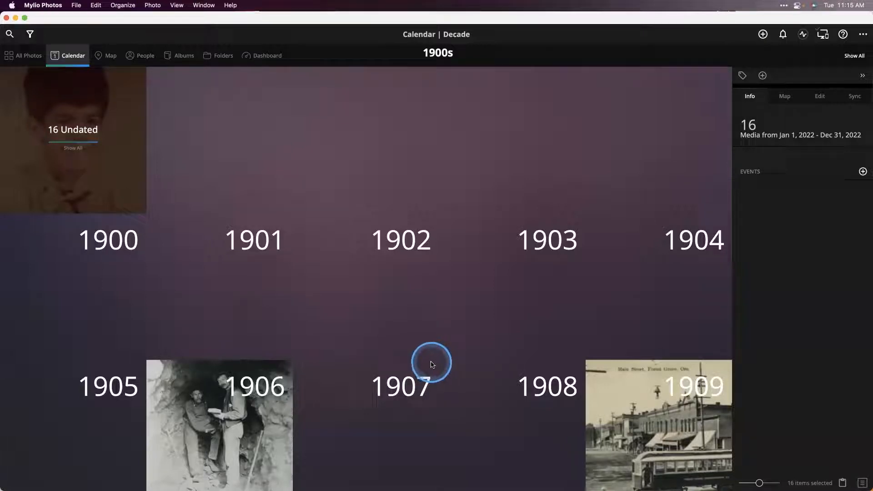
pyautogui.scroll(-1, 431, 364)
pyautogui.scroll(-5, 431, 364)
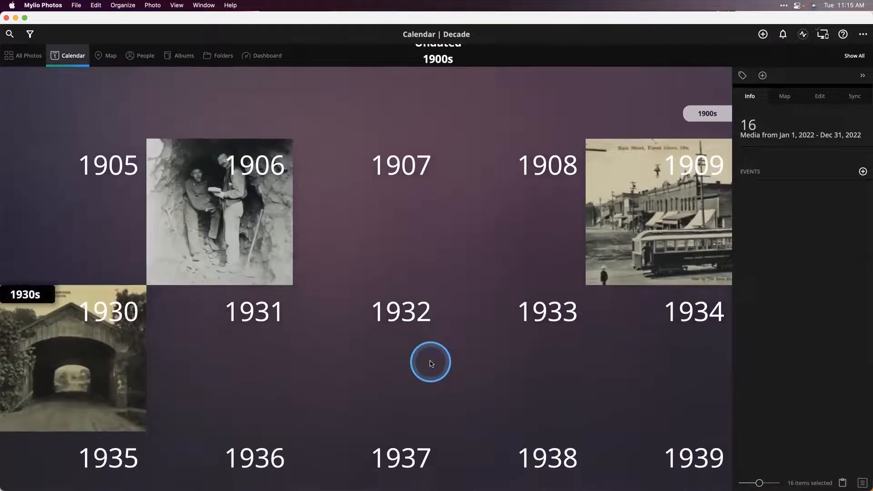
pyautogui.scroll(-6, 431, 364)
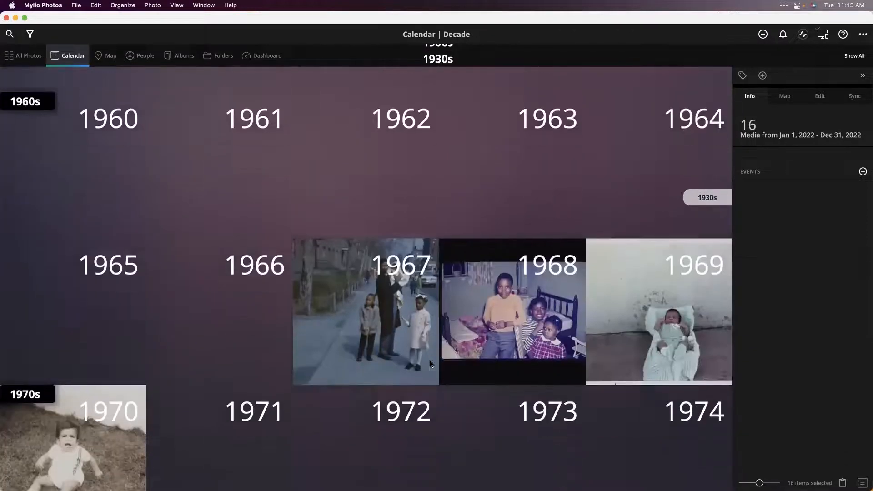
pyautogui.scroll(-6, 431, 364)
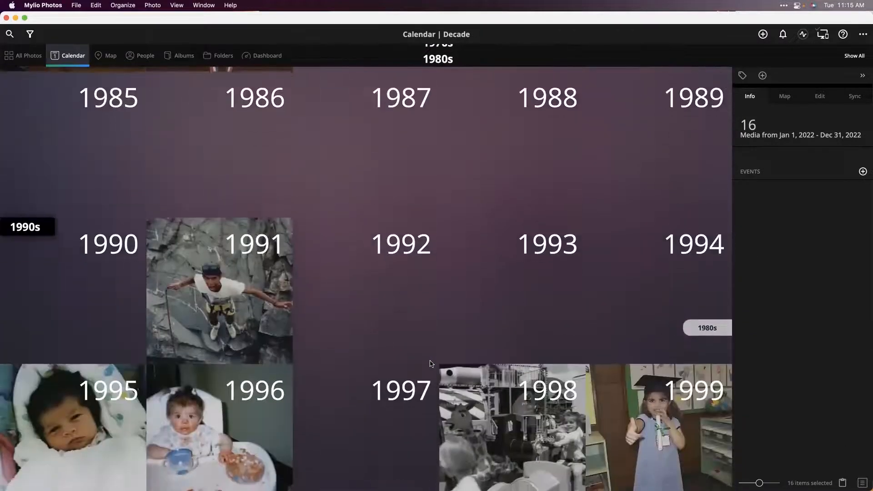
pyautogui.scroll(-5, 430, 363)
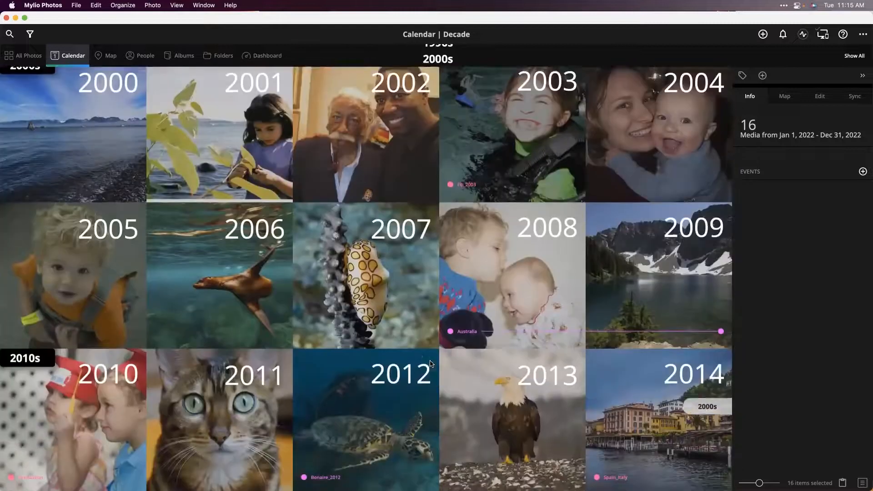
# - Open the year 2007 in the calendar, go into January and view the photo from January 21
pyautogui.click(421, 263)
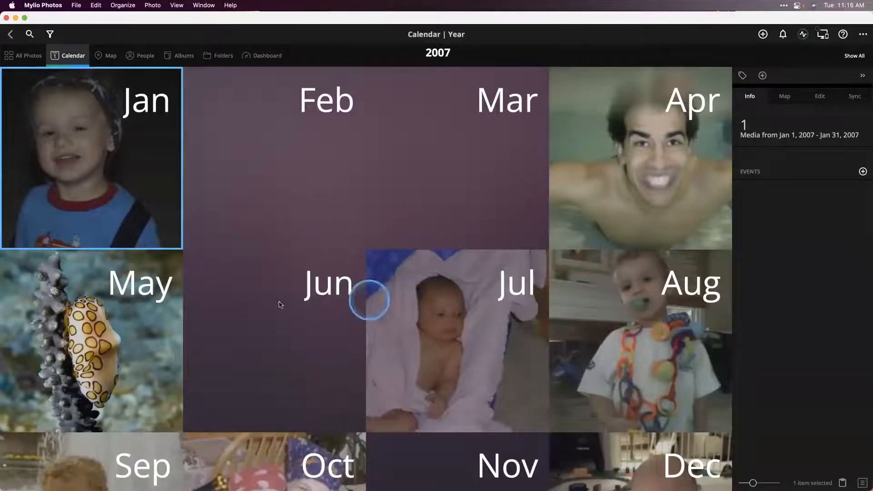
pyautogui.click(108, 183)
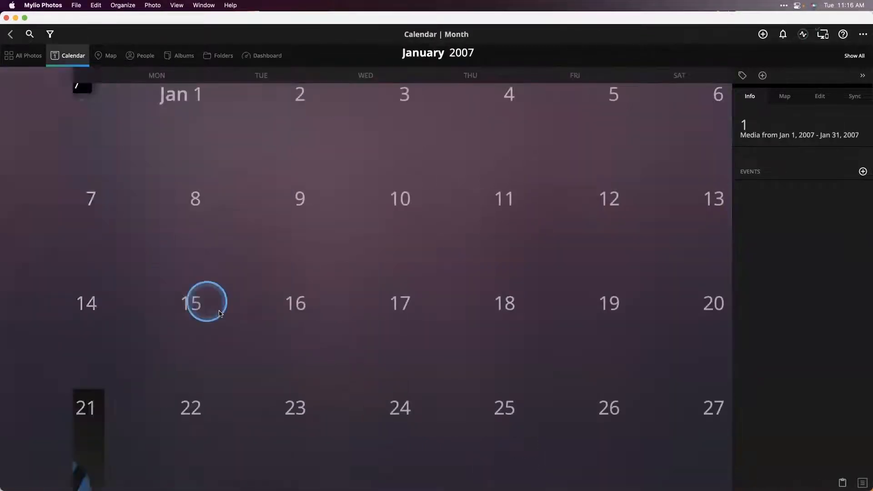
pyautogui.click(74, 424)
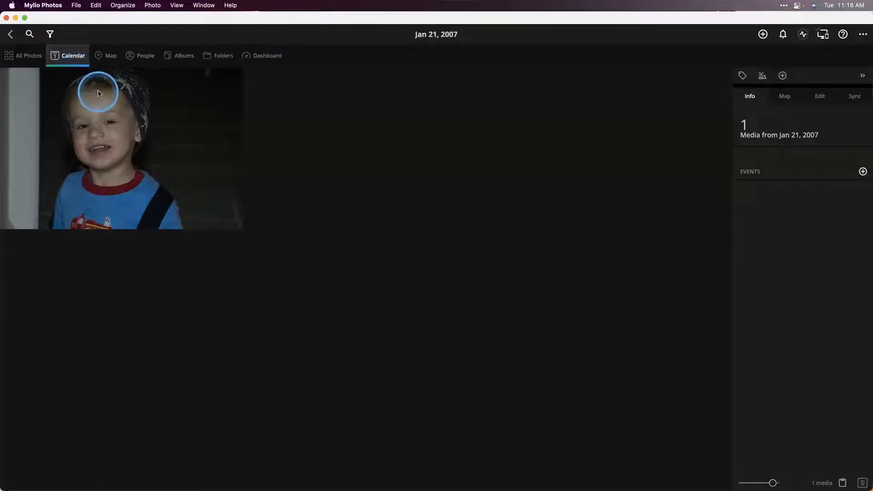
# - Open the Untagged faces in the People view and tag the first woman's face with the matching existing person
pyautogui.click(146, 57)
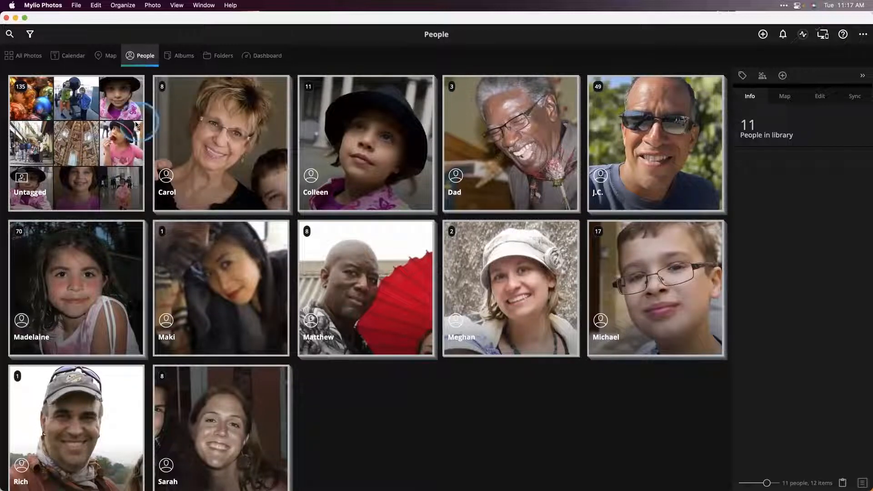
pyautogui.click(16, 115)
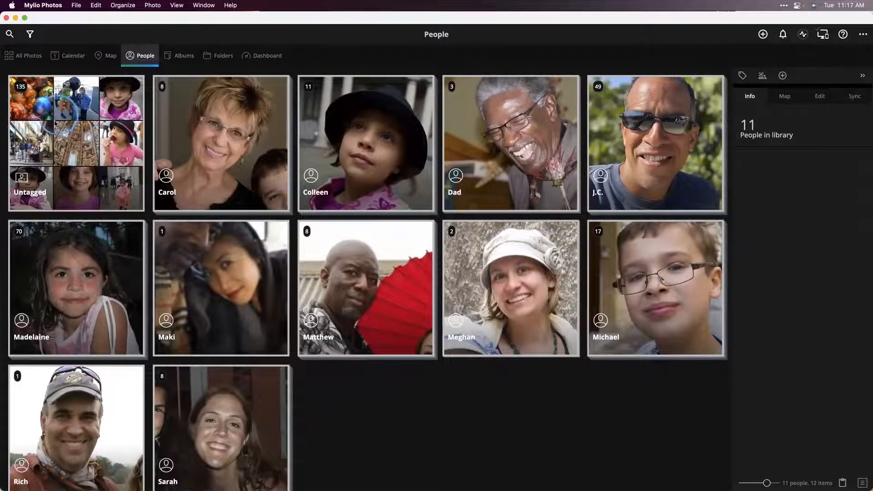
pyautogui.click(104, 188)
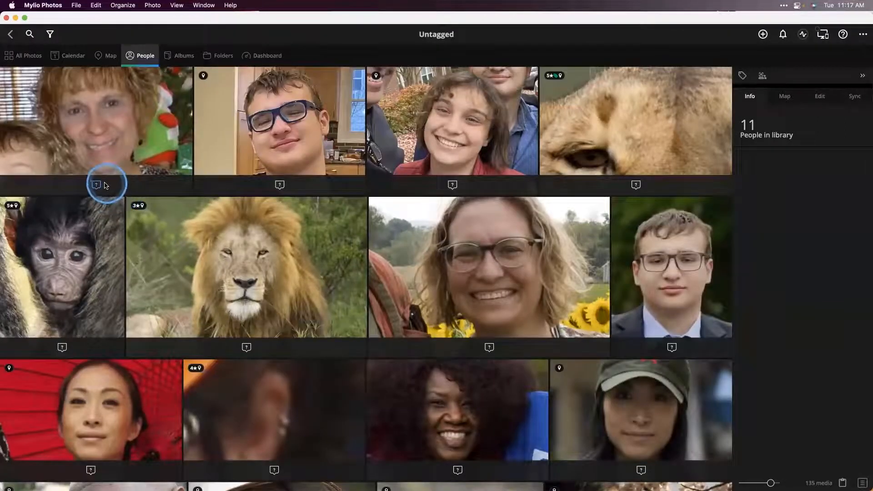
pyautogui.click(99, 186)
pyautogui.click(91, 208)
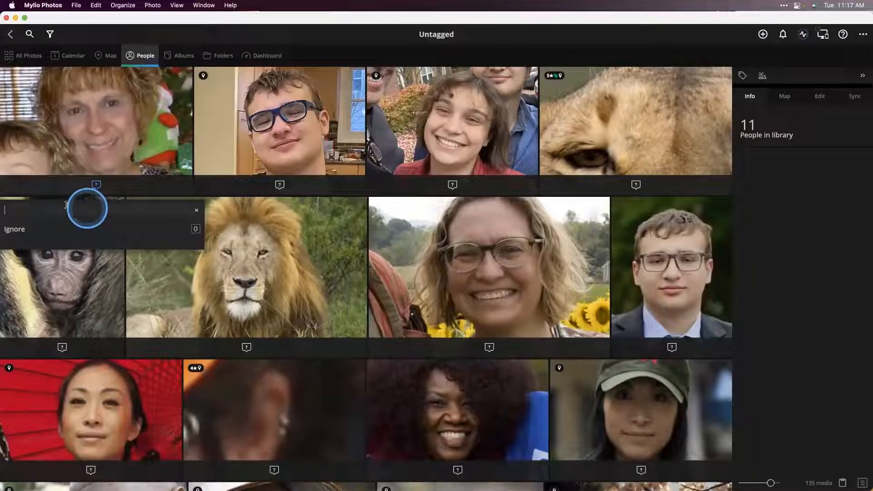
pyautogui.write('ca')
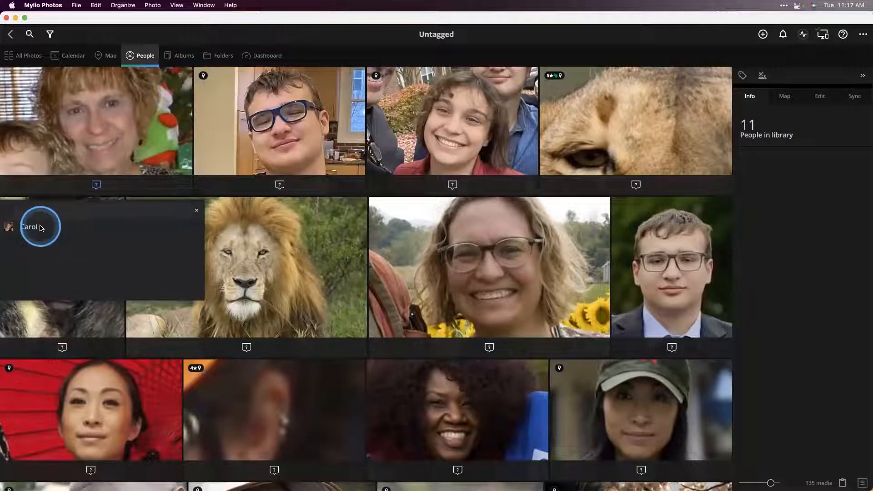
pyautogui.click(43, 225)
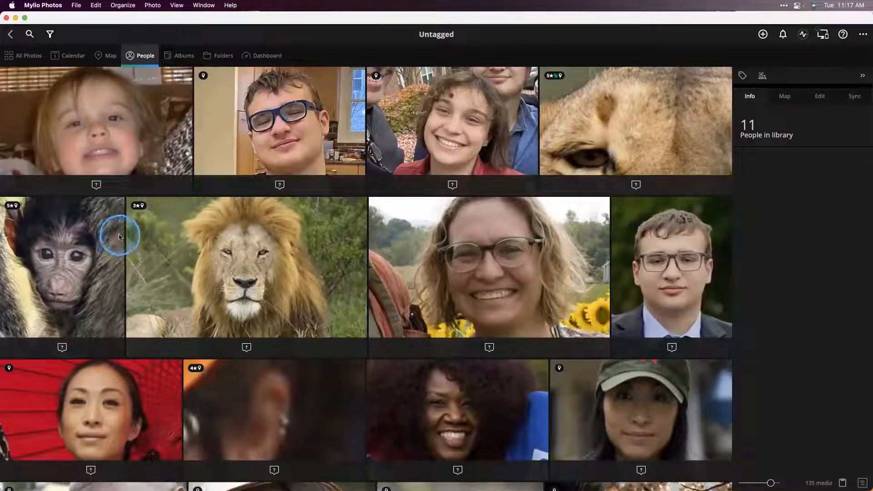
# - Try selecting the four faces in the first row together, and replace the selection with the smiling woman in glasses
pyautogui.click(89, 136)
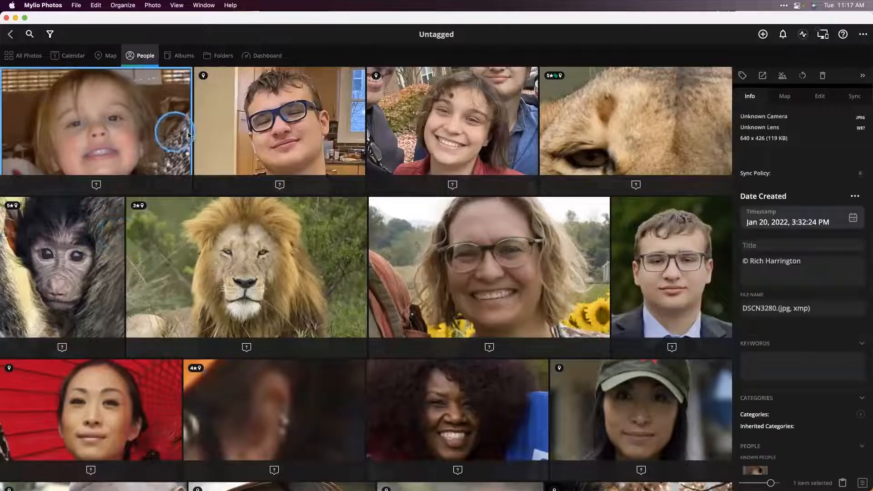
pyautogui.keyDown('super'); pyautogui.click(217, 134); pyautogui.keyUp('super')
pyautogui.keyDown('super'); pyautogui.click(513, 132); pyautogui.keyUp('super')
pyautogui.keyDown('super'); pyautogui.click(579, 136); pyautogui.keyUp('super')
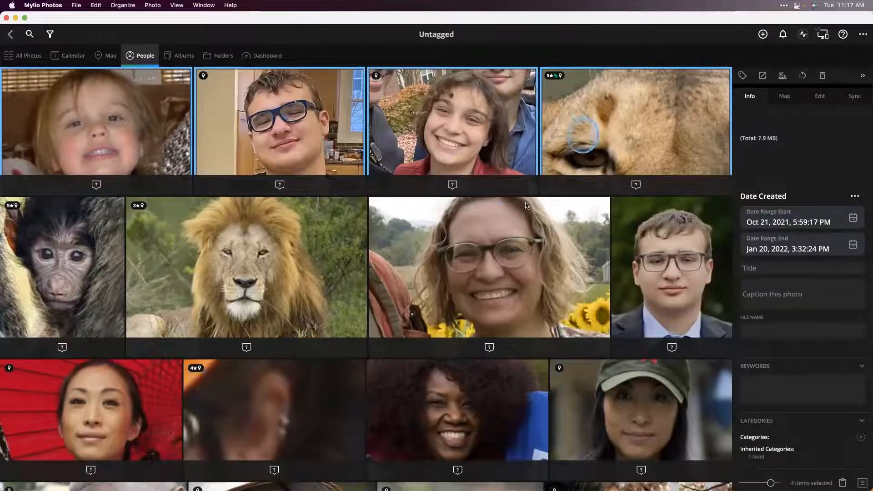
pyautogui.click(470, 251)
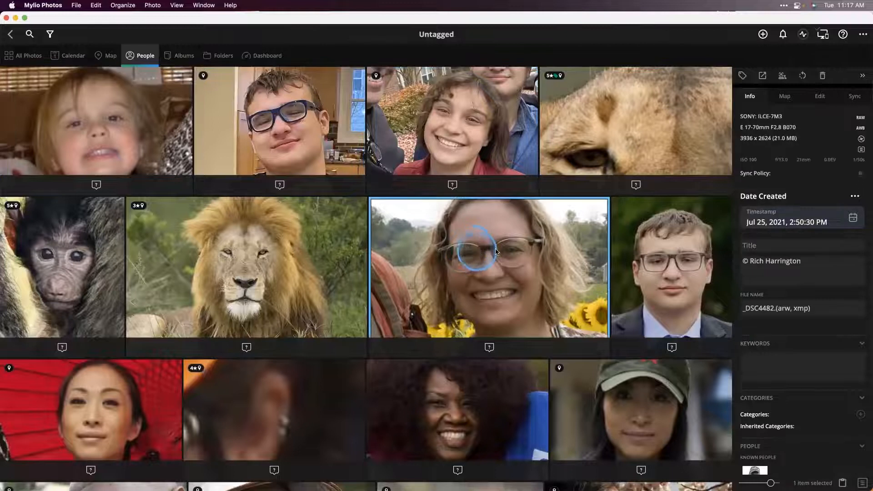
# - Start batch face tagging and assign the first group of baby faces to the matching existing person
pyautogui.click(783, 76)
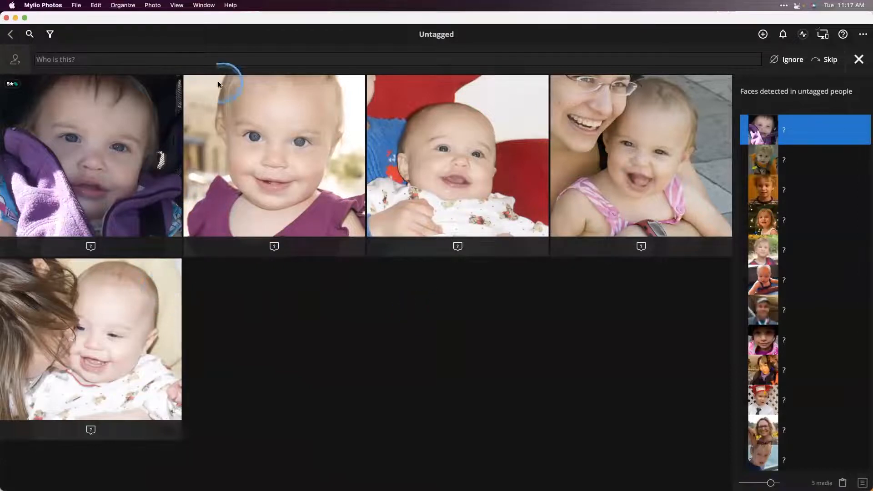
pyautogui.click(206, 61)
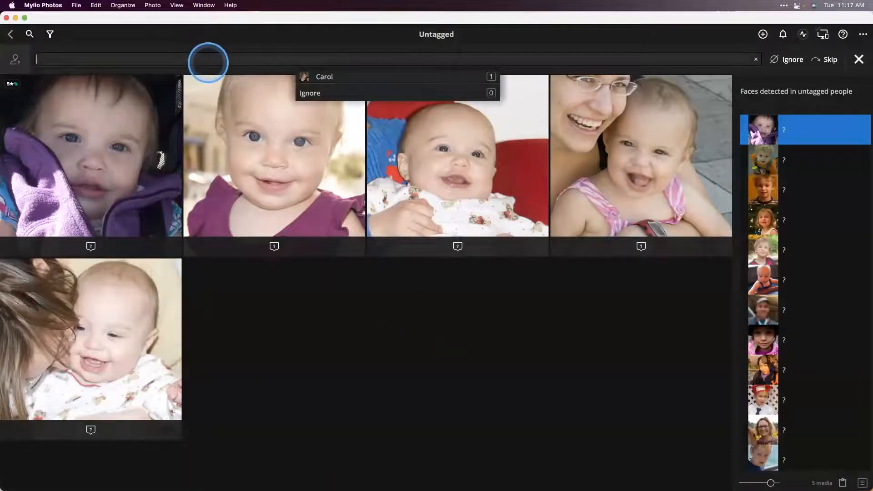
pyautogui.write('col')
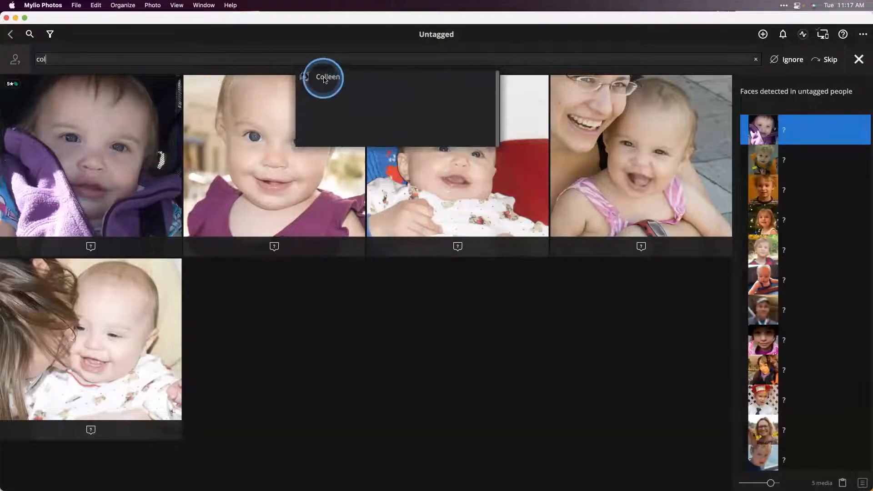
pyautogui.click(322, 78)
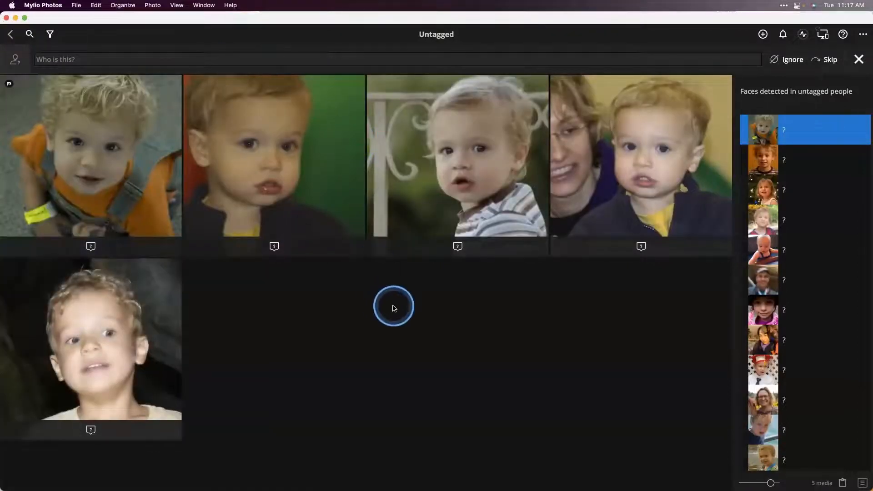
# - Assign the next group of similar faces, showing a curly-haired toddler, to the matching existing person
pyautogui.click(239, 63)
pyautogui.write('mich')
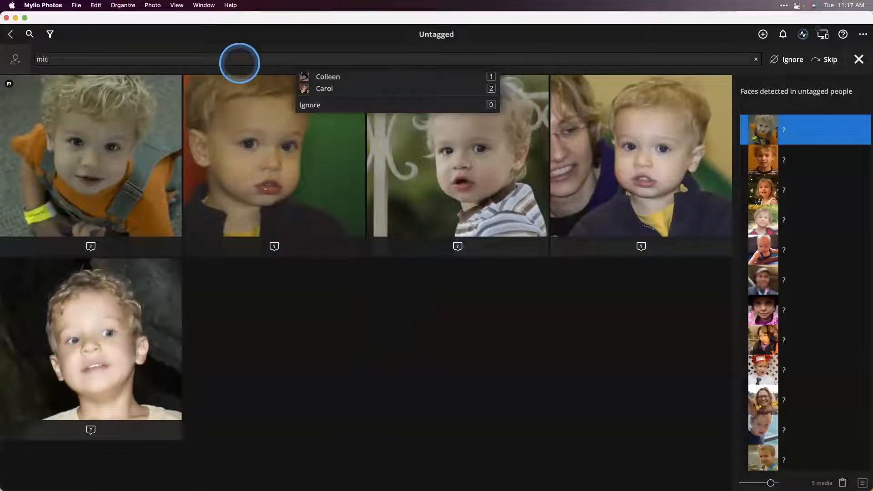
pyautogui.click(314, 74)
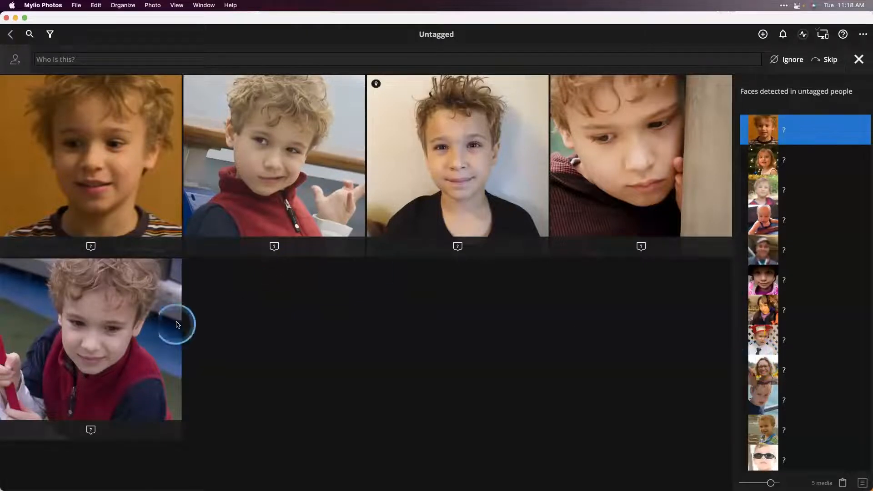
# - Leave batch tagging, open the untagged sunflower field photo and examine its face tags and the People section of its info
pyautogui.click(12, 35)
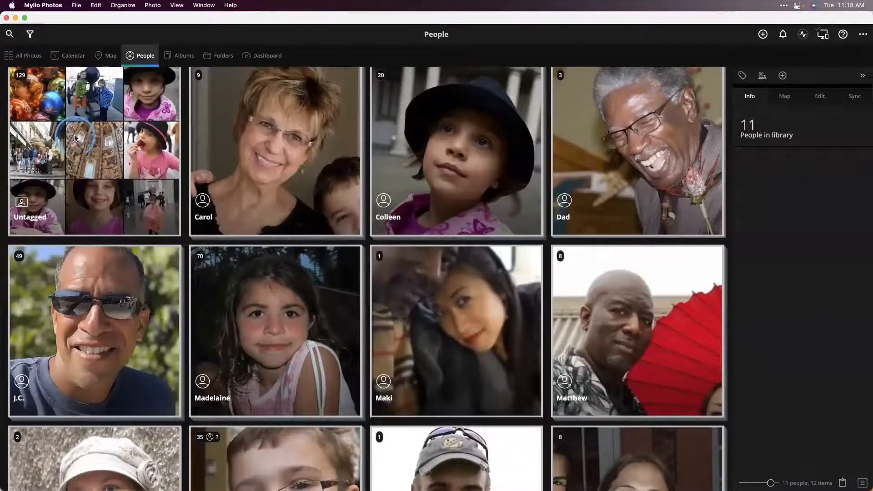
pyautogui.click(75, 138)
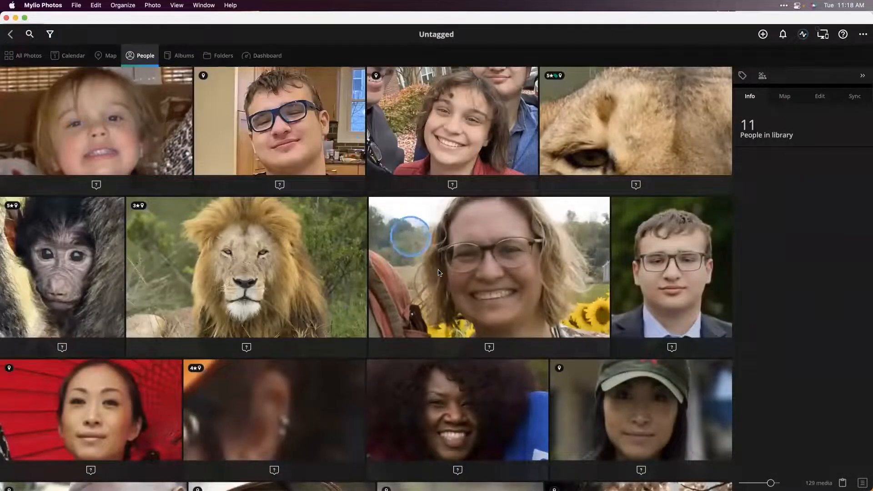
pyautogui.doubleClick(439, 272)
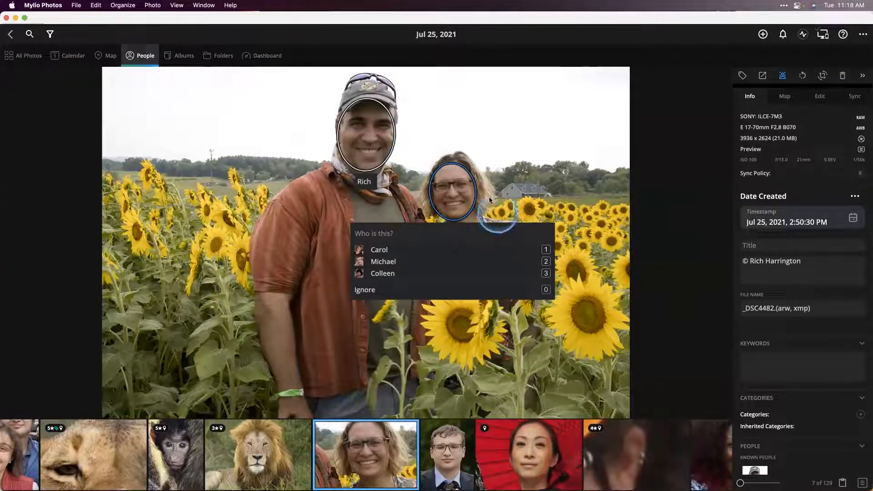
pyautogui.scroll(-1, 785, 376)
pyautogui.scroll(-5, 784, 372)
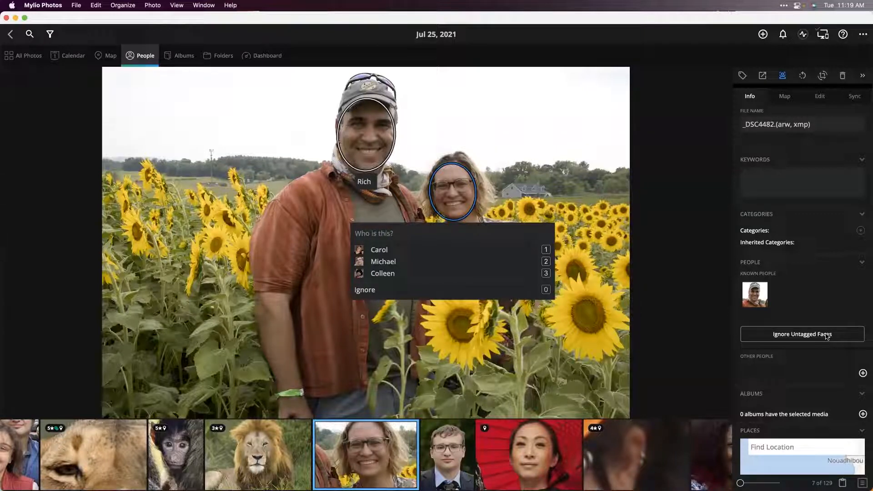
pyautogui.click(67, 55)
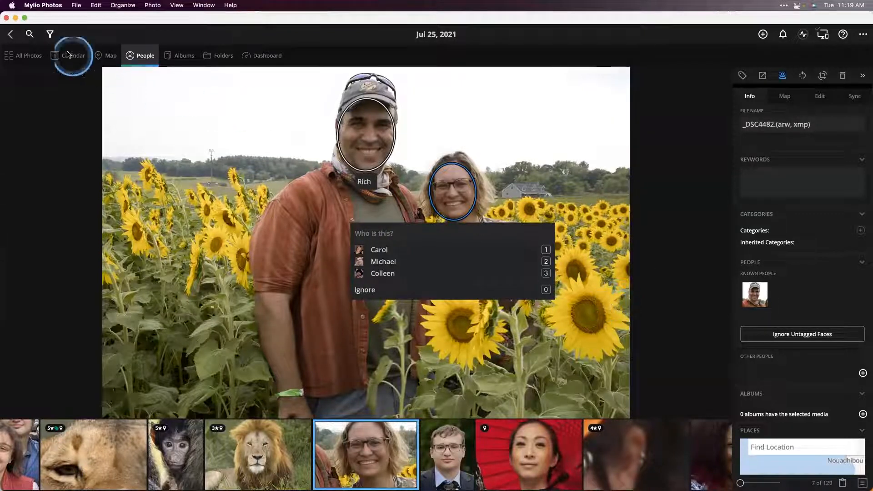
# - Search the library for "underwater", dismiss the results tip, view the matches under All Photos and close the search
pyautogui.click(30, 35)
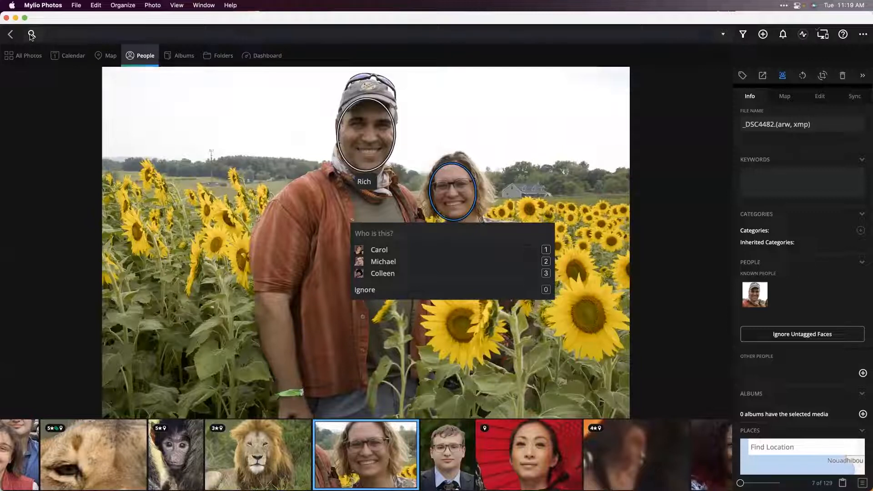
pyautogui.write('underware')
pyautogui.press('Return')
pyautogui.click(464, 58)
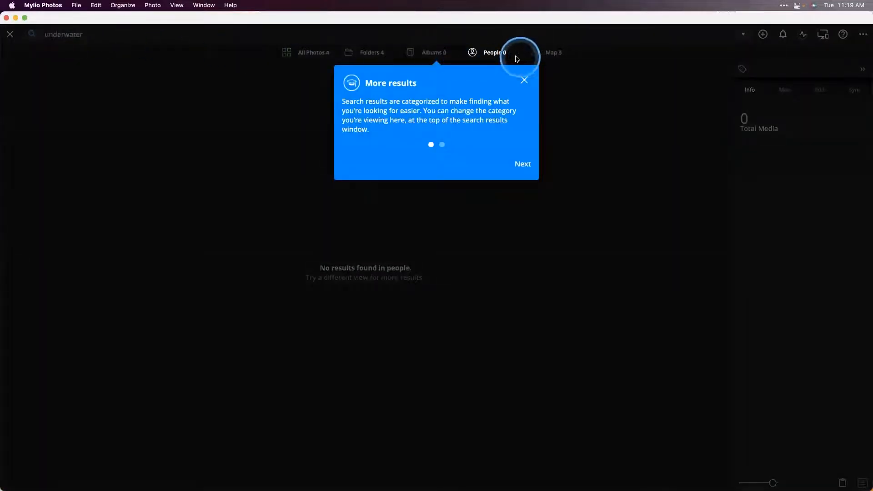
pyautogui.click(524, 82)
pyautogui.click(318, 53)
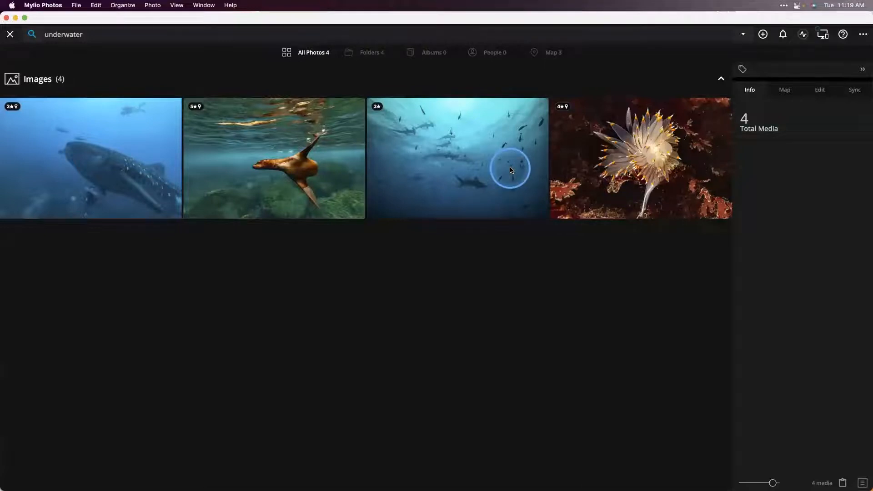
pyautogui.click(10, 34)
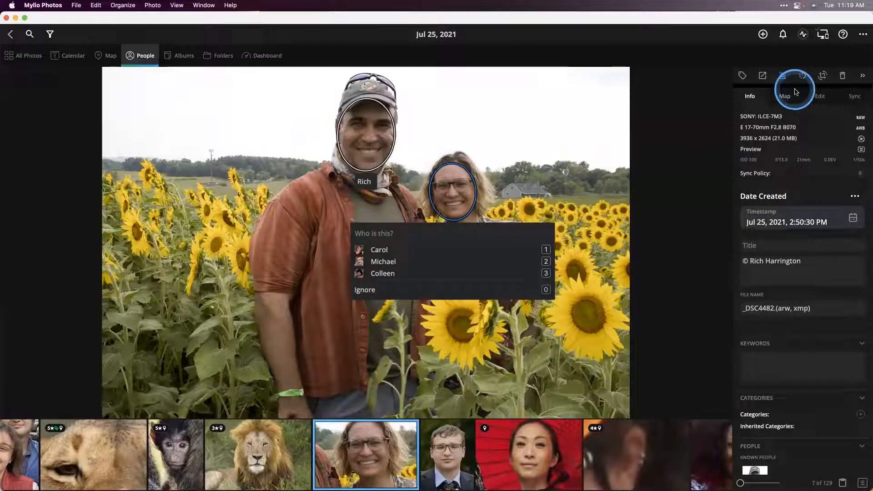
# - Review the Help options, including Remove Sample Library, and close them
pyautogui.click(847, 37)
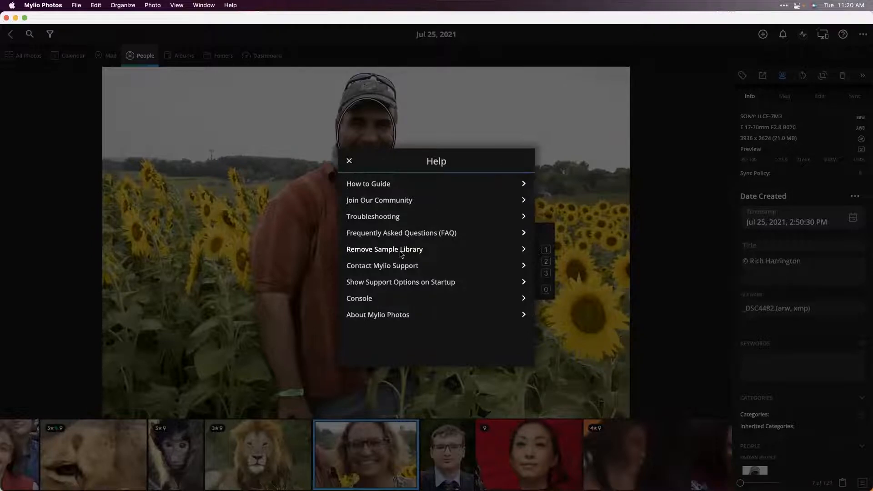
pyautogui.click(349, 161)
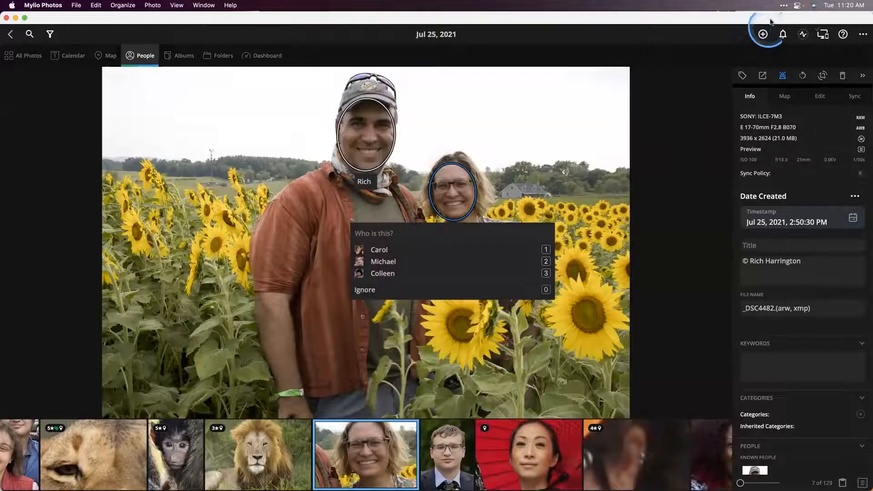
# - Start adding media accessible from this device and choose the My Amazing Photos folder on the MyPhotos drive as the source
pyautogui.click(763, 34)
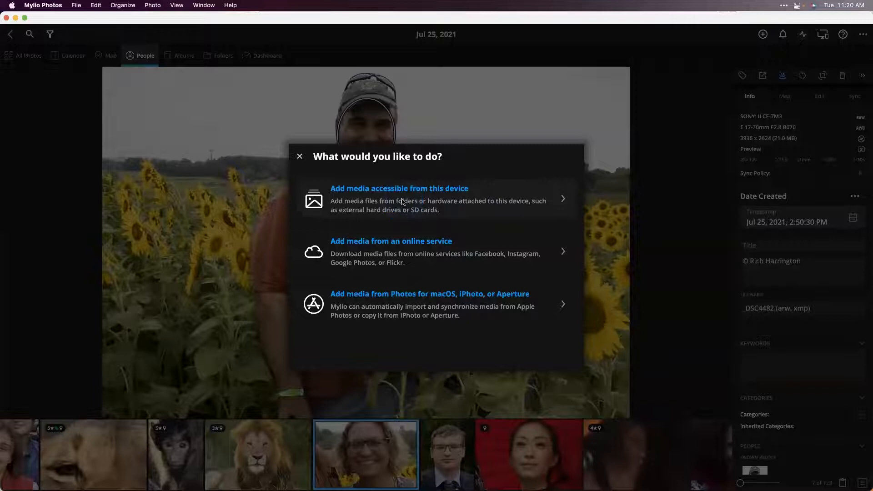
pyautogui.click(385, 195)
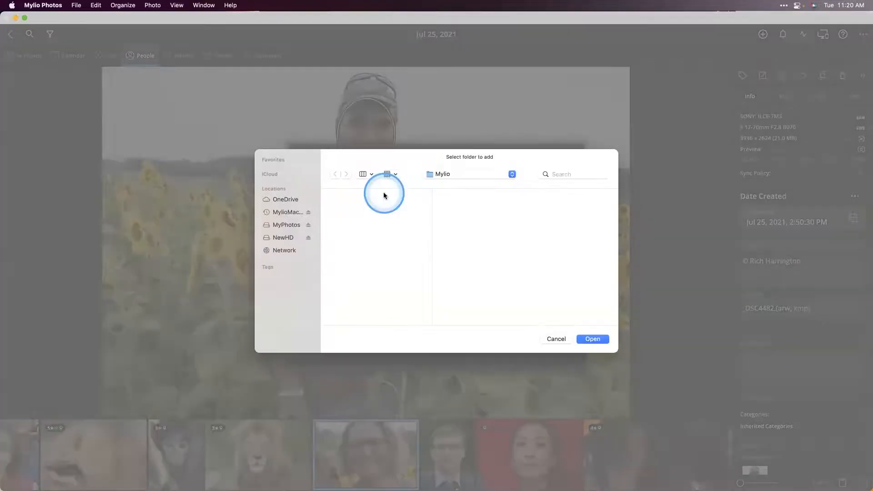
pyautogui.click(282, 224)
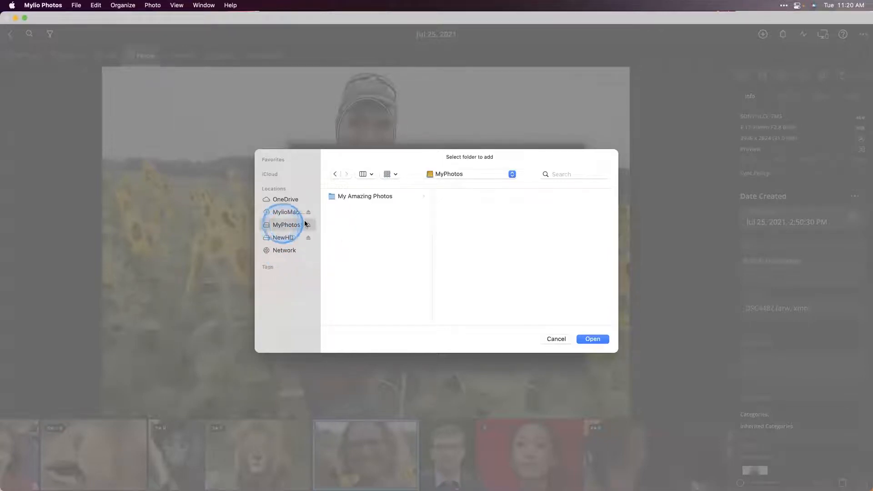
pyautogui.click(391, 196)
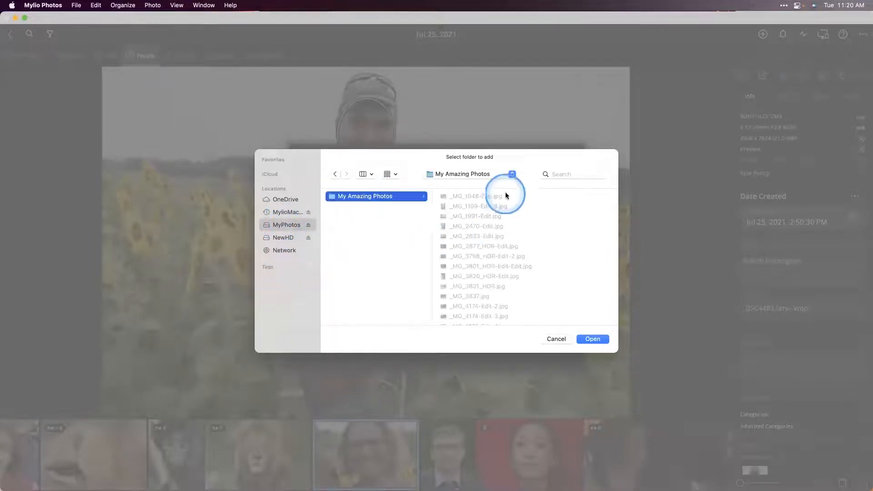
pyautogui.click(388, 204)
pyautogui.click(585, 339)
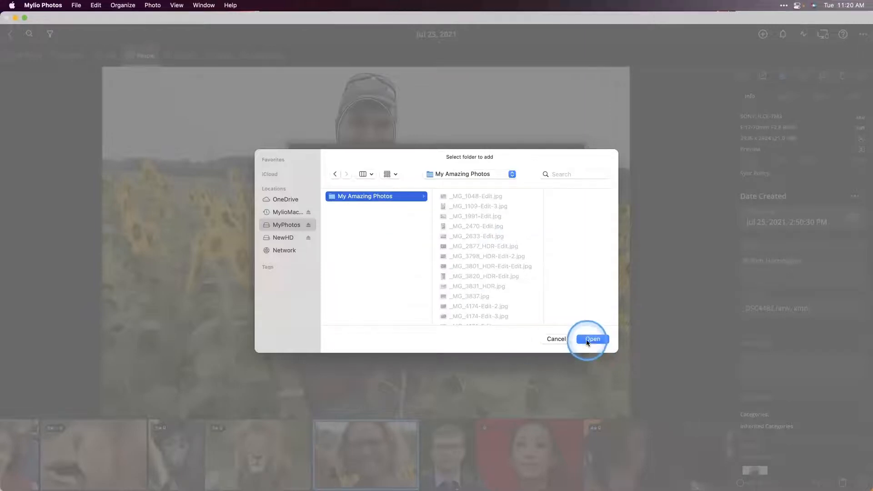
pyautogui.click(592, 339)
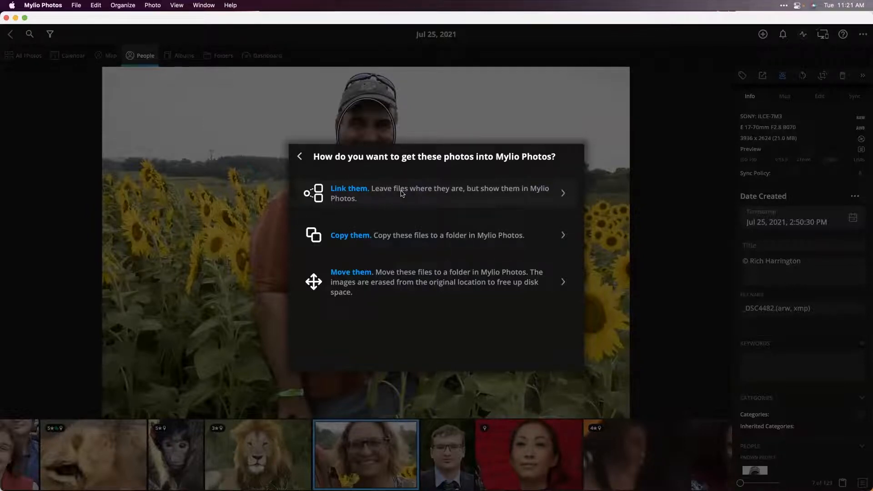
# - Link the My Amazing Photos folder so its files stay where they are on the MyPhotos drive
pyautogui.click(362, 277)
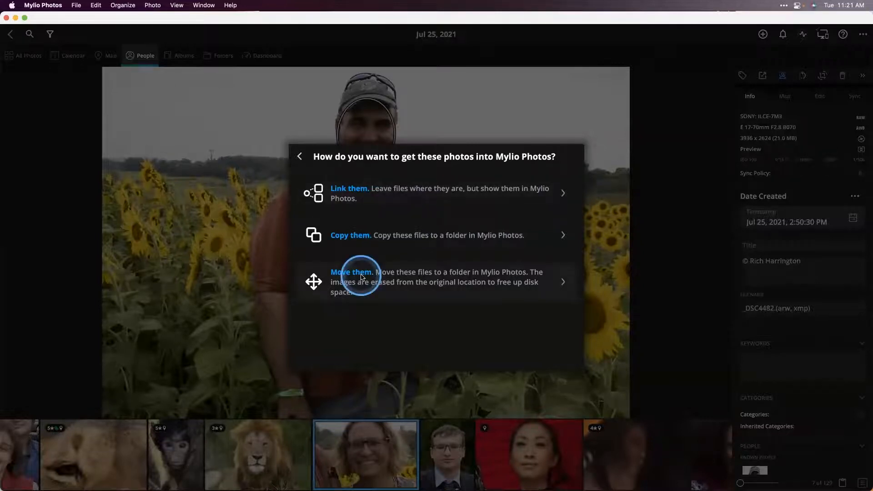
pyautogui.click(395, 193)
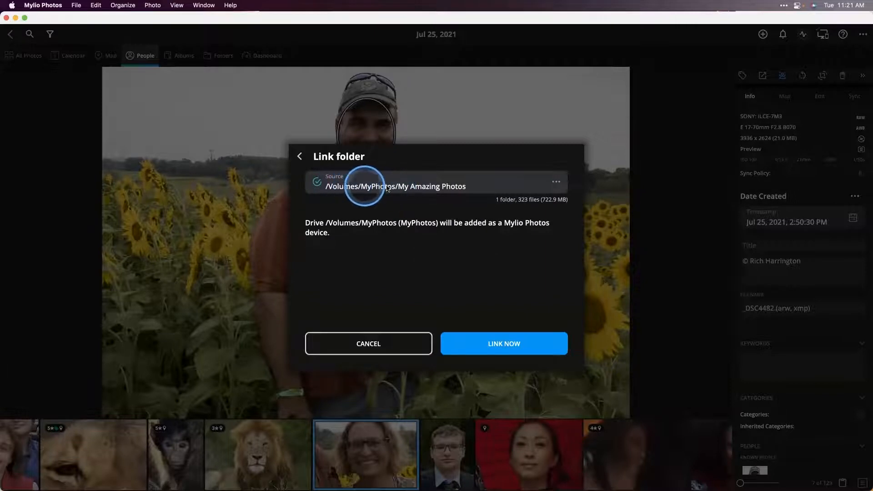
pyautogui.click(499, 340)
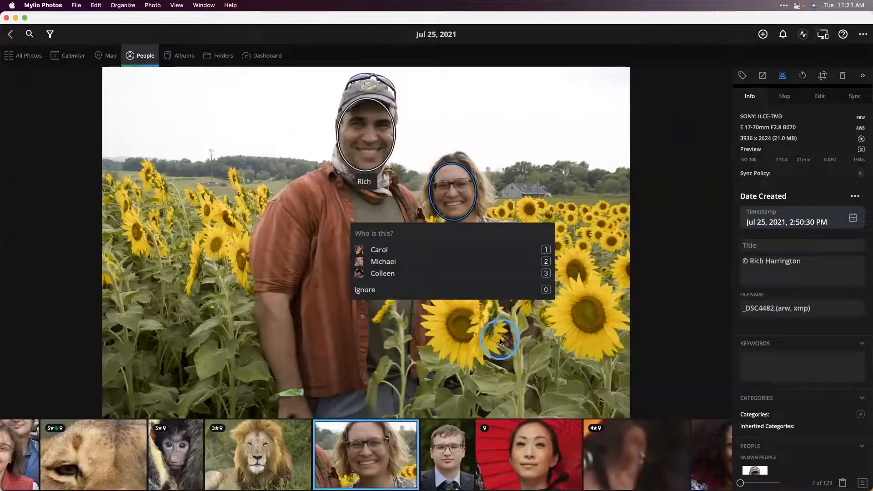
# - Check All Photos and the Folders view, dismiss the Mylio Inbox tip and open the linked My Amazing Photos folder
pyautogui.click(32, 59)
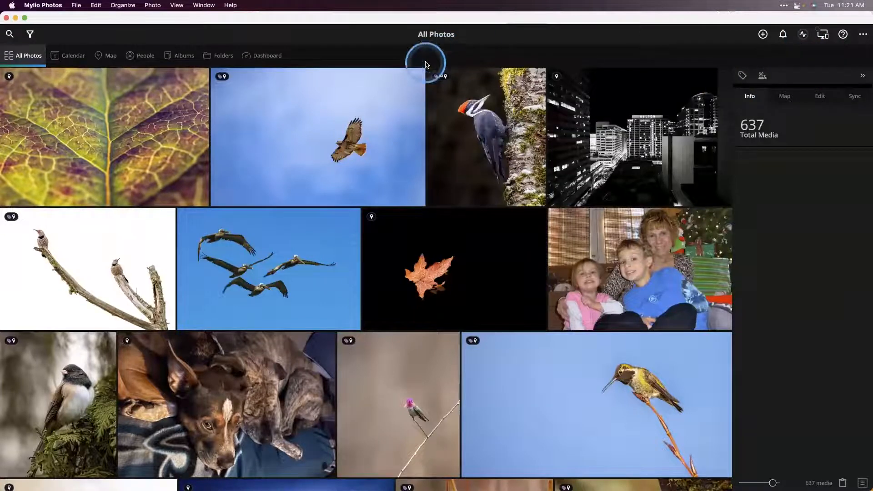
pyautogui.click(222, 55)
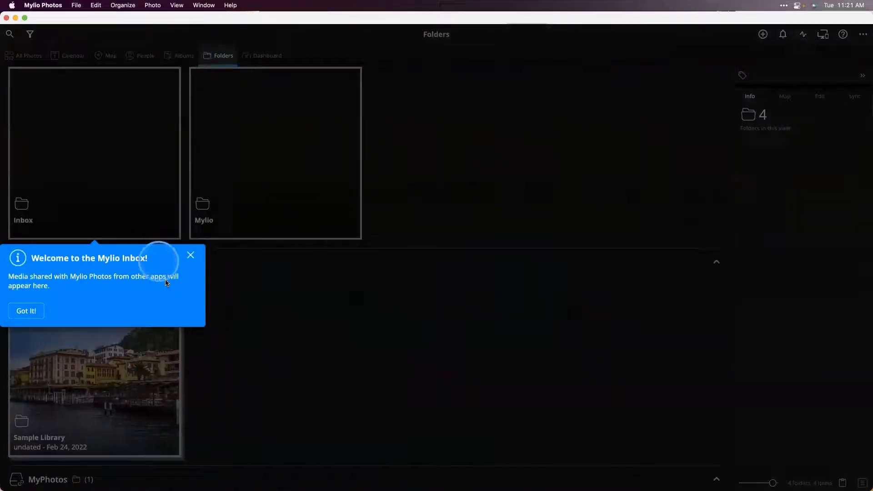
pyautogui.click(190, 255)
pyautogui.scroll(-1, 192, 232)
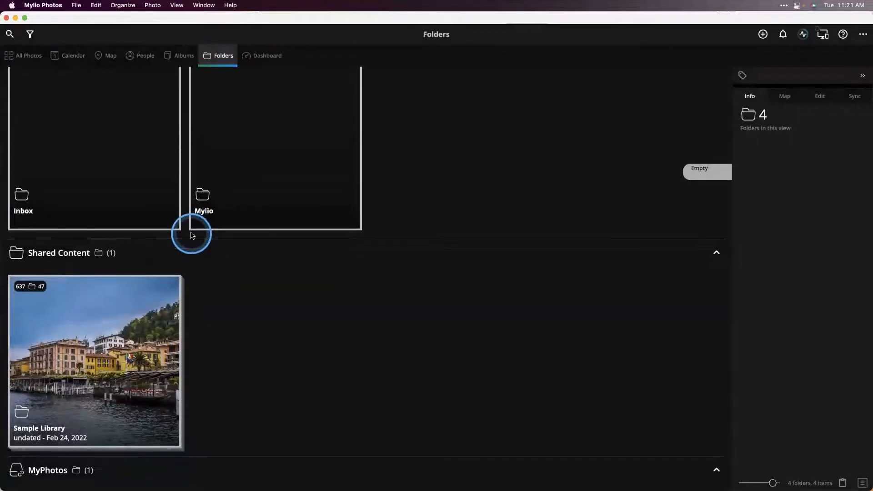
pyautogui.scroll(3, 193, 236)
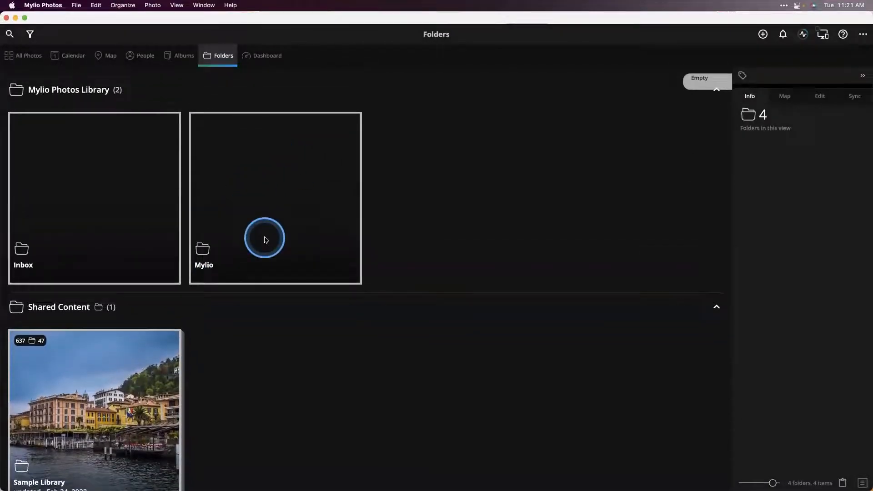
pyautogui.scroll(-5, 266, 238)
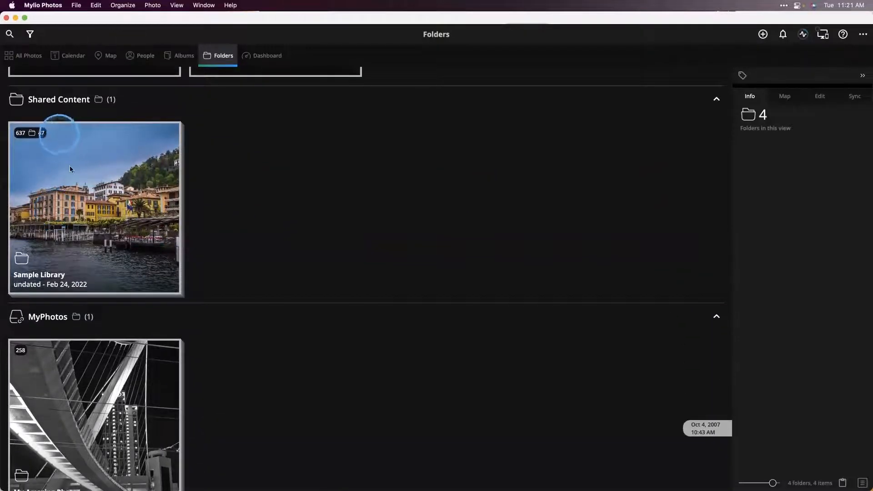
pyautogui.scroll(-1, 104, 228)
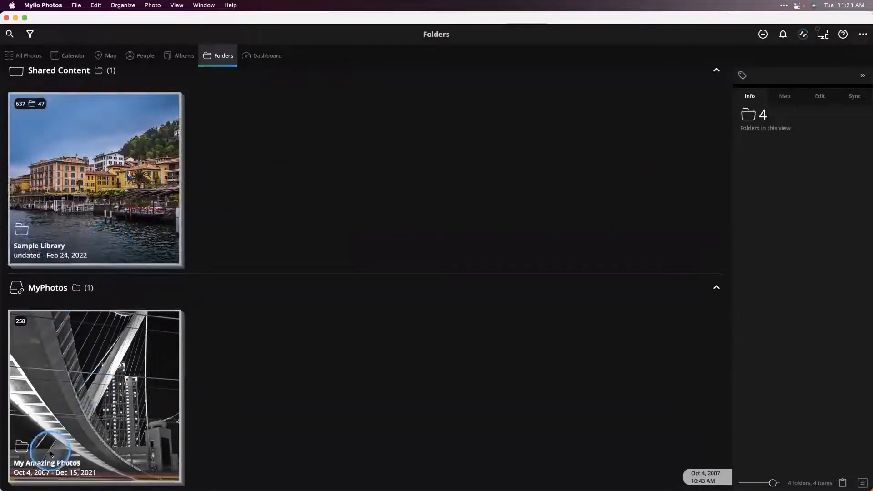
pyautogui.click(84, 410)
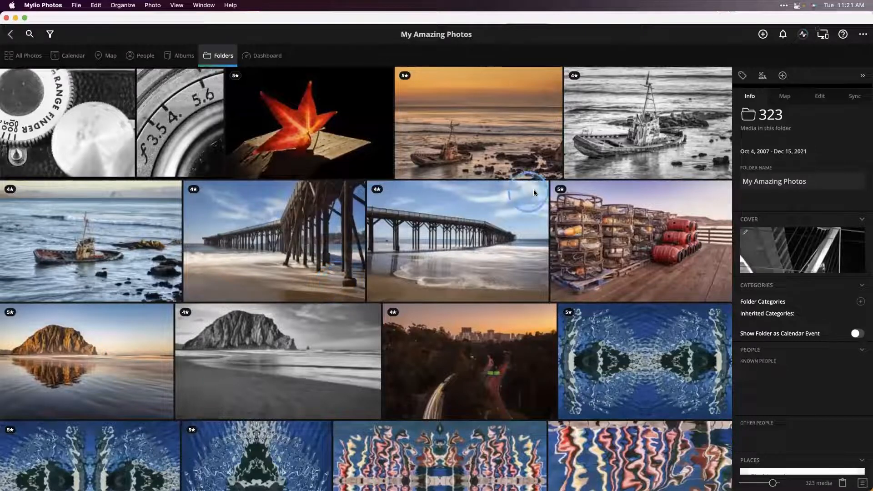
# - Examine the folder's sync status with the Devices and Activity sections expanded, and look through its photos
pyautogui.click(854, 101)
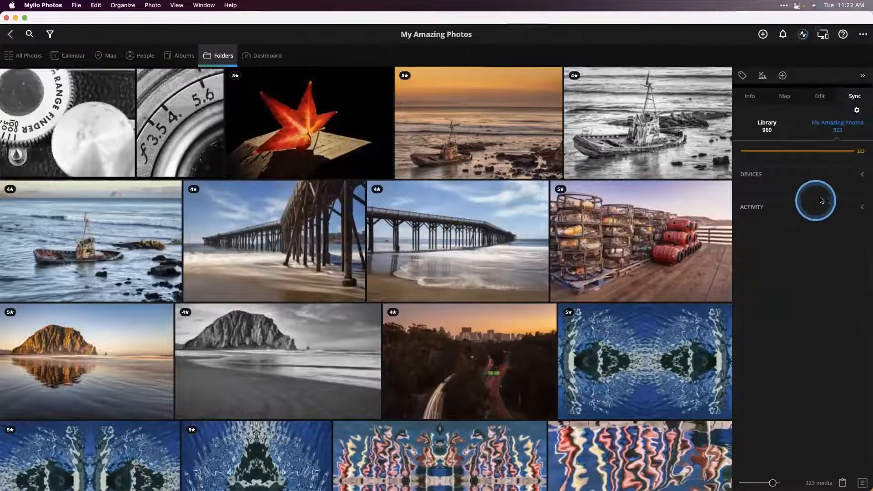
pyautogui.click(860, 174)
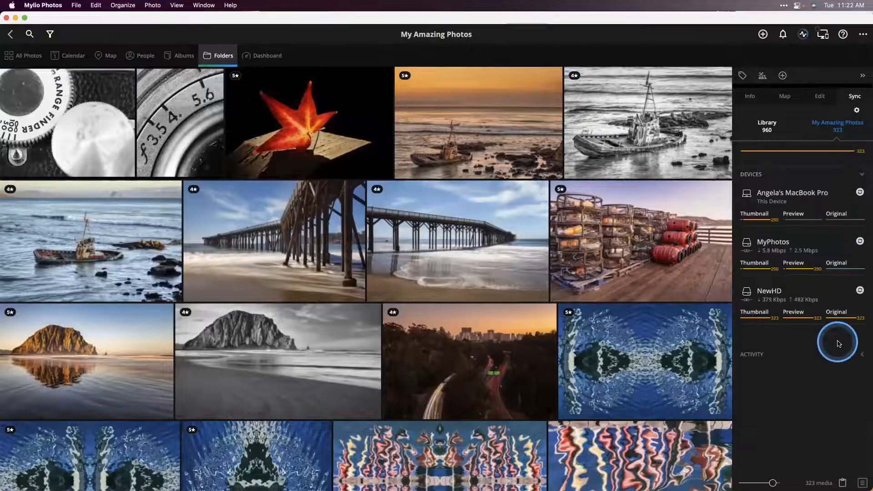
pyautogui.click(862, 355)
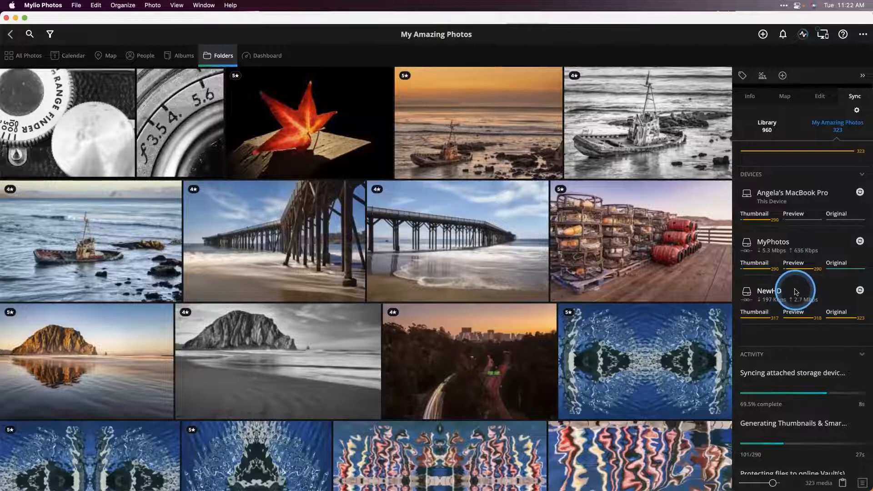
pyautogui.moveTo(796, 293)
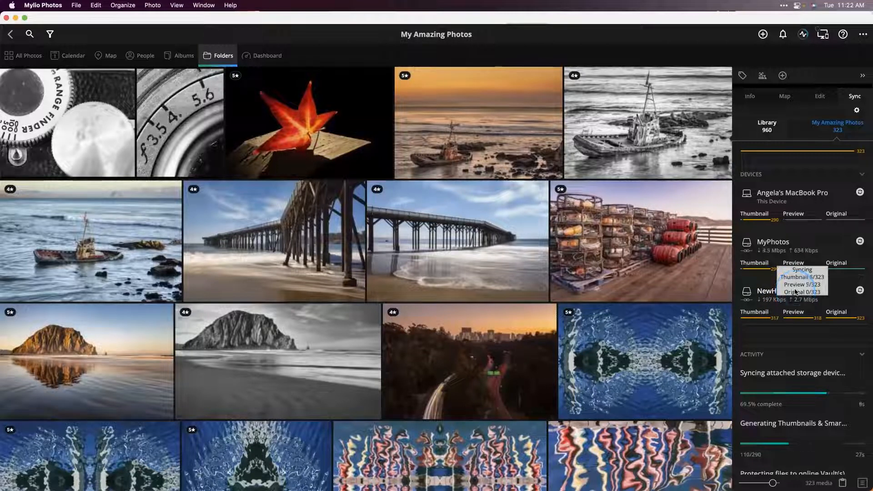
pyautogui.scroll(-2, 796, 293)
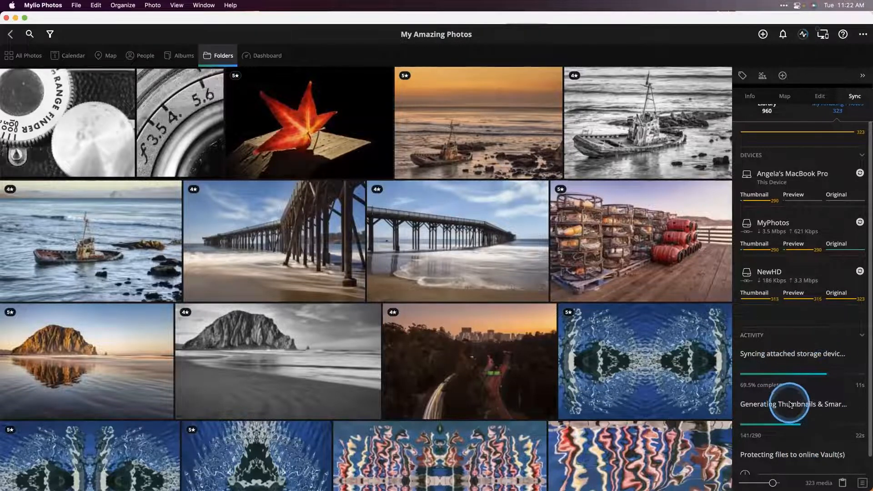
pyautogui.scroll(-10, 509, 308)
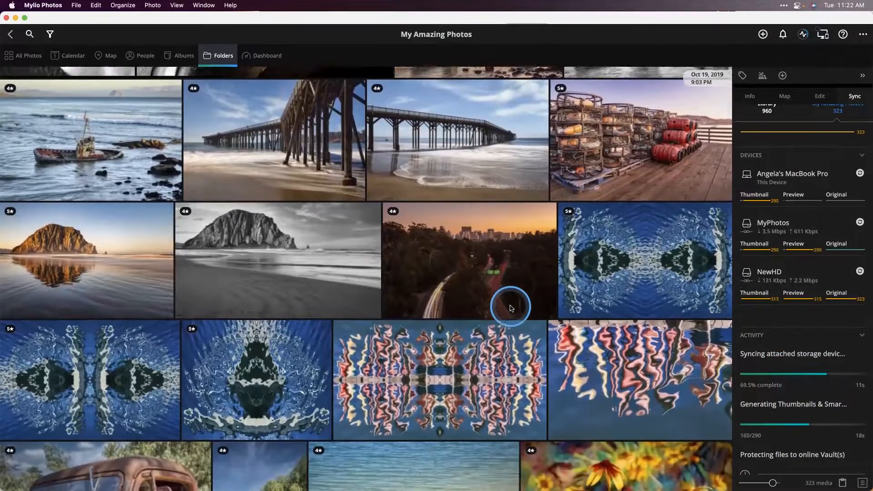
pyautogui.scroll(-11, 510, 308)
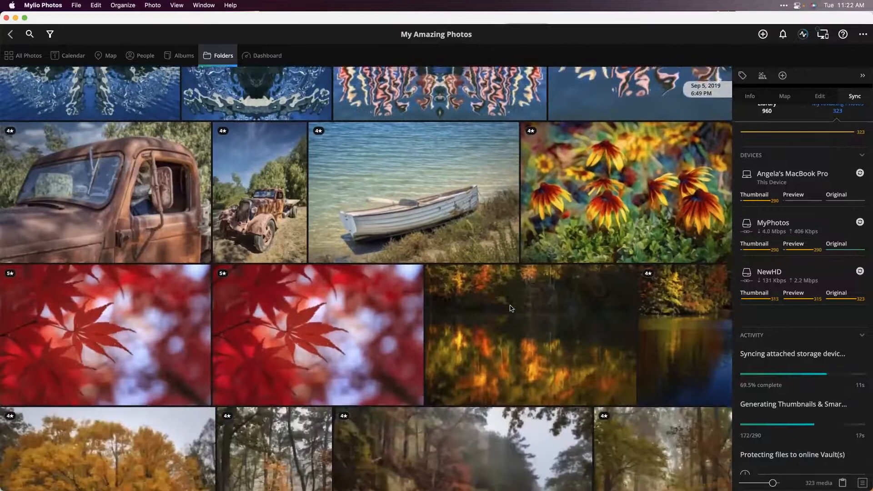
pyautogui.scroll(-1, 509, 308)
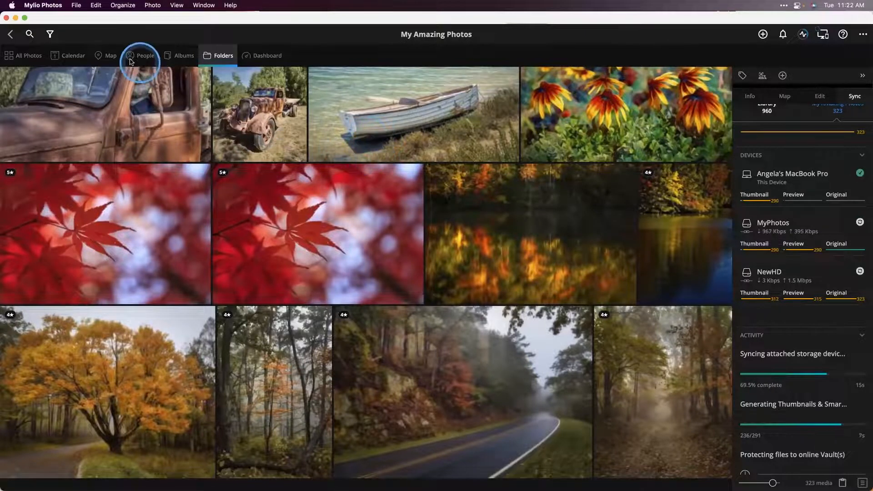
# - View the library on the Map and move from Africa and Europe across to the photo locations in North America
pyautogui.click(114, 55)
pyautogui.doubleClick(205, 189)
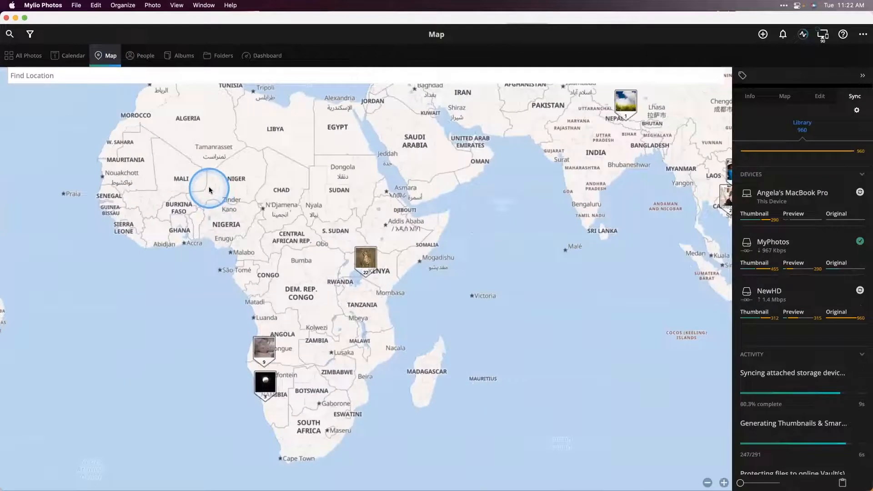
pyautogui.scroll(5, 209, 190)
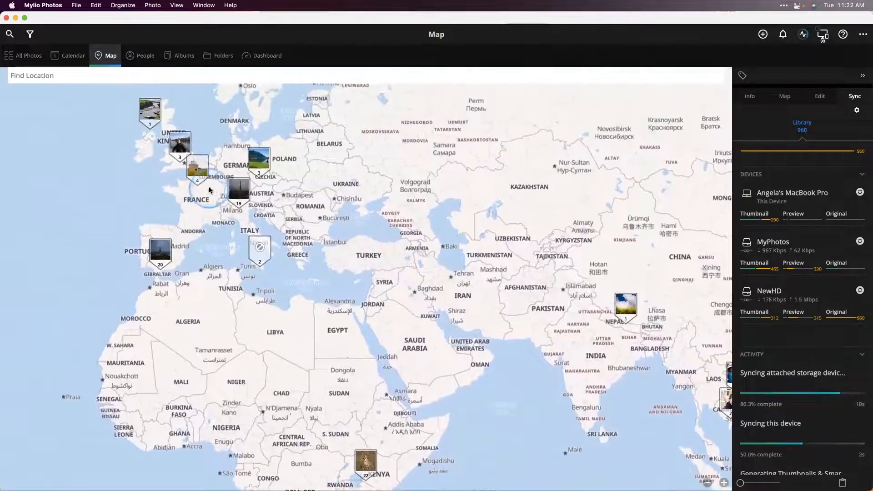
pyautogui.click(707, 482)
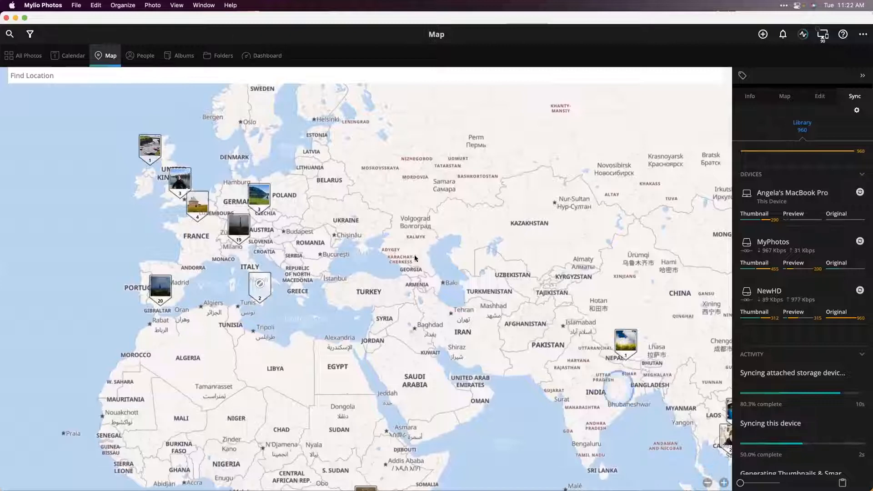
pyautogui.moveTo(403, 231); pyautogui.dragTo(824, 249)
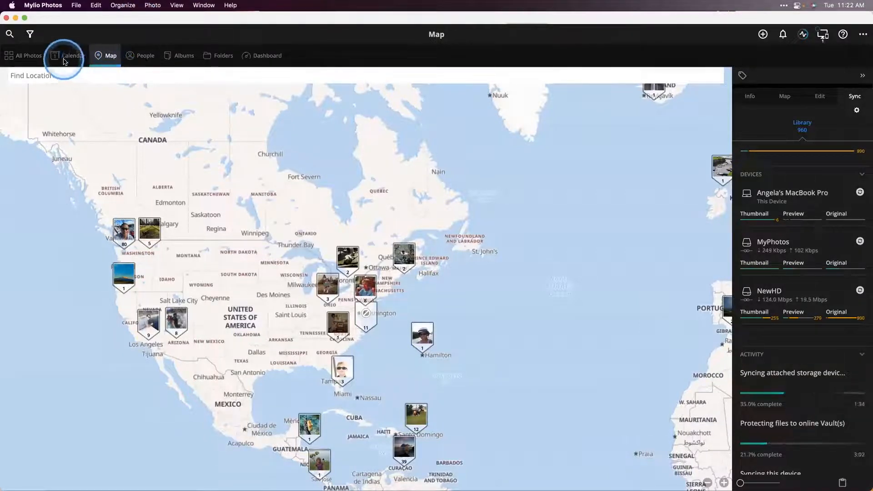
# - Return to All Photos, review the Sort By options and close them without changing the order
pyautogui.click(36, 59)
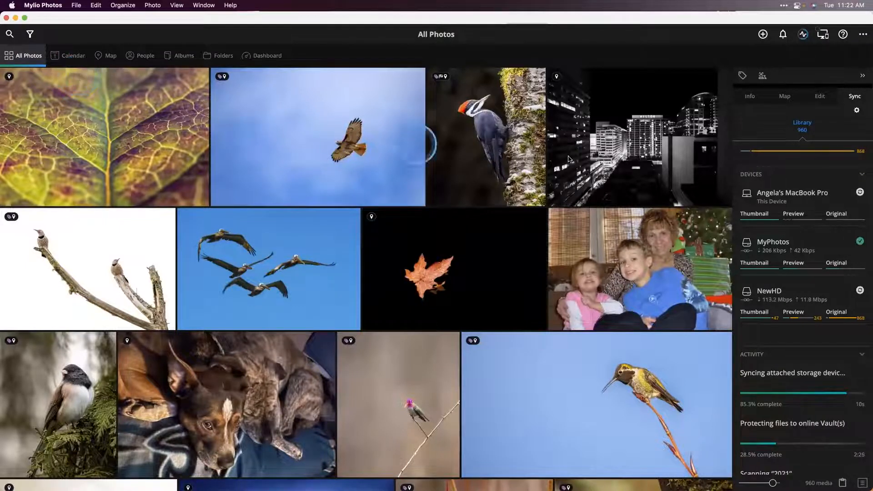
pyautogui.click(863, 34)
pyautogui.click(801, 69)
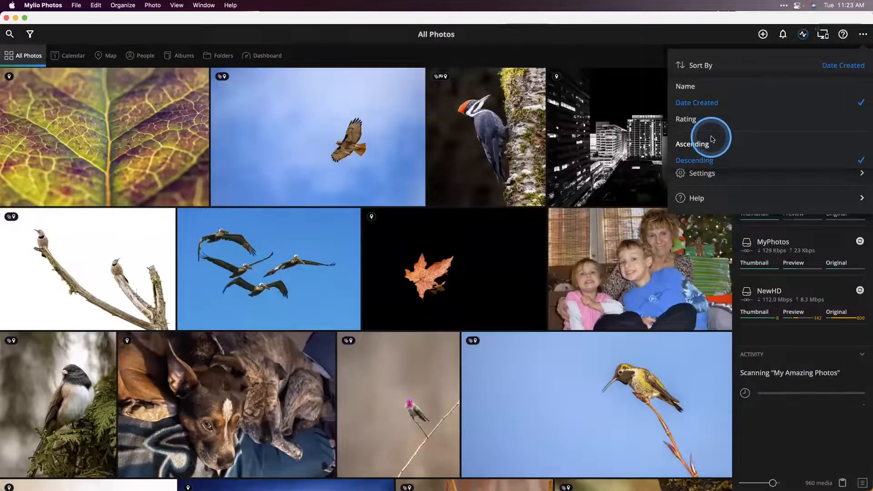
pyautogui.click(618, 66)
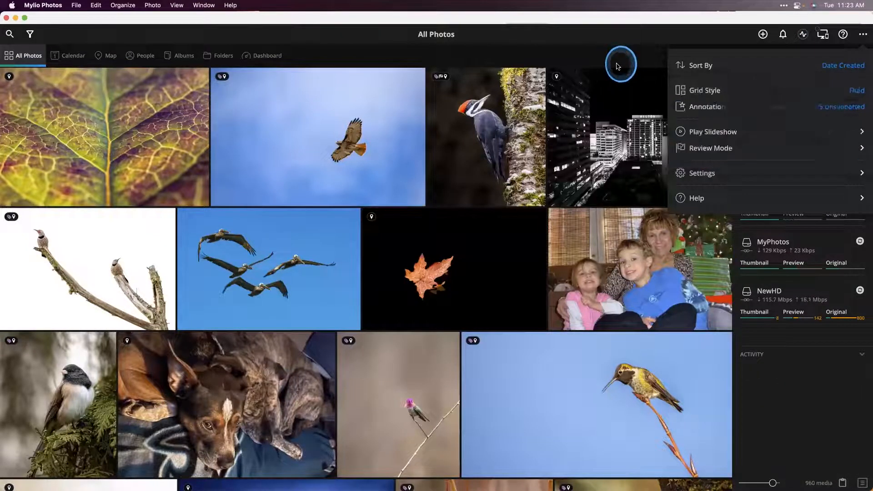
# - Shrink the All Photos thumbnails to the smallest size and look over the whole library grid
pyautogui.moveTo(772, 483); pyautogui.dragTo(740, 483)
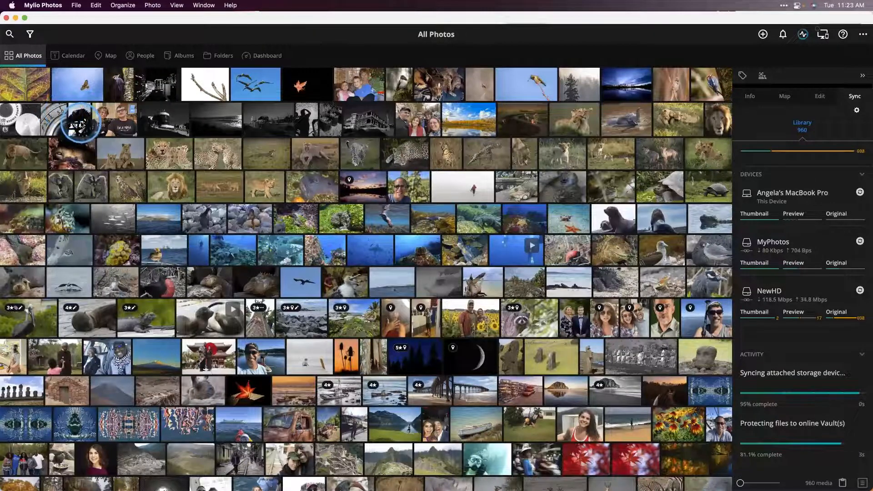
pyautogui.scroll(3, 118, 136)
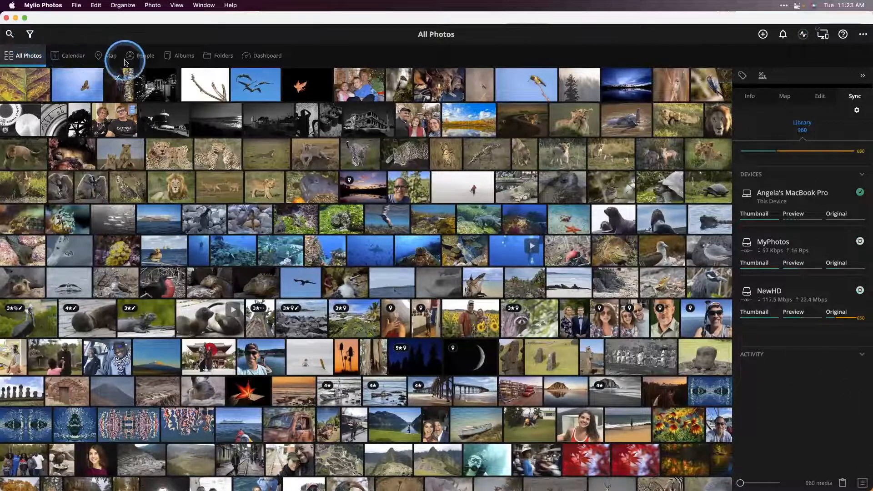
# - Look over the albums and the My Amazing Photos folder, dismissing the Mylio Inbox welcome note, and return to Albums
pyautogui.click(181, 58)
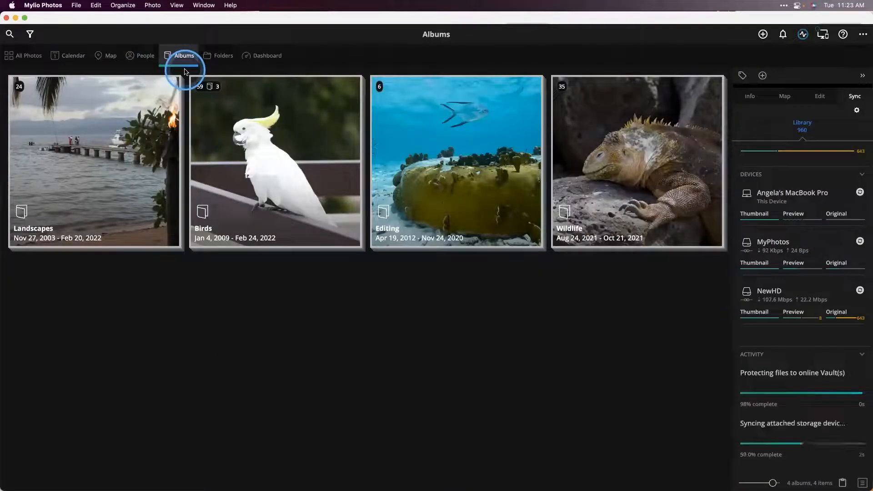
pyautogui.click(224, 56)
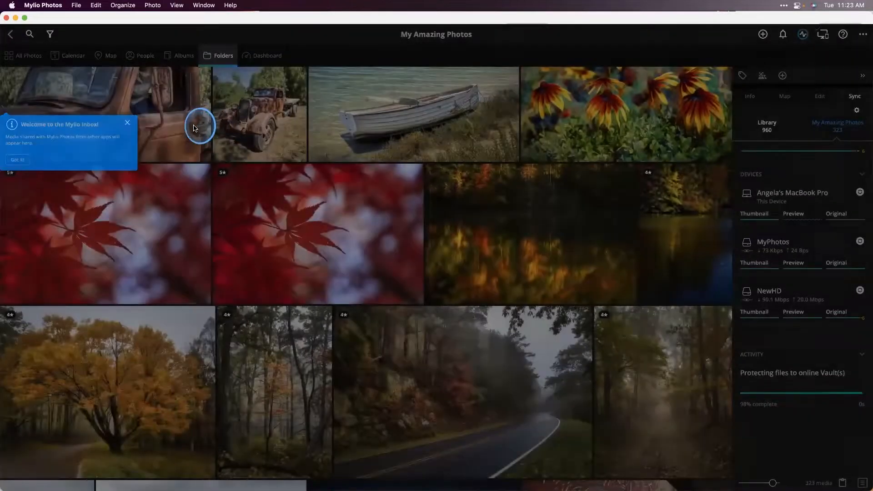
pyautogui.click(195, 128)
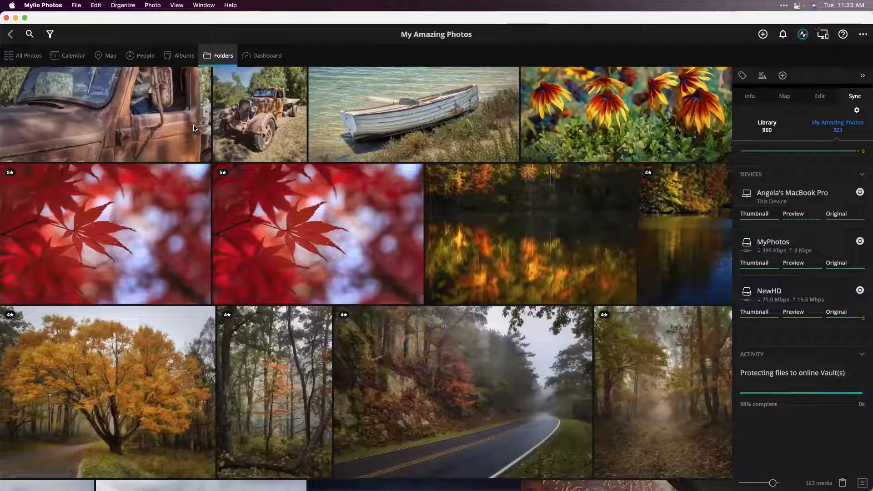
pyautogui.click(334, 200)
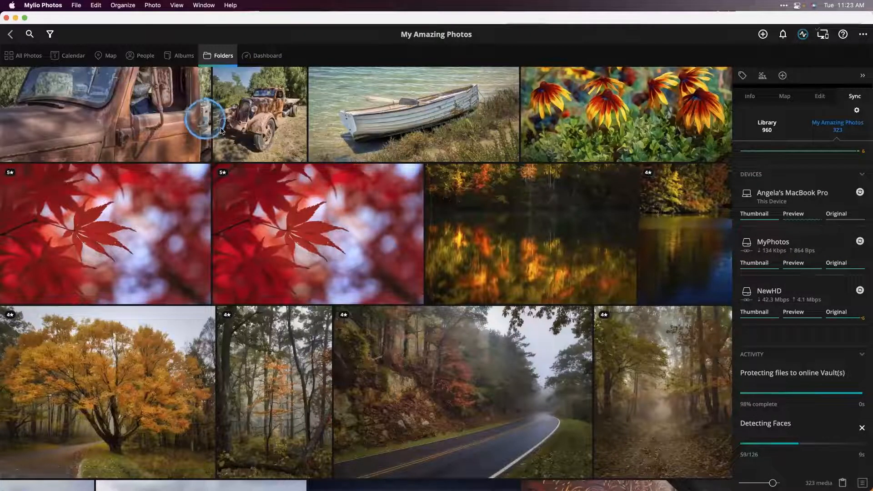
pyautogui.click(183, 57)
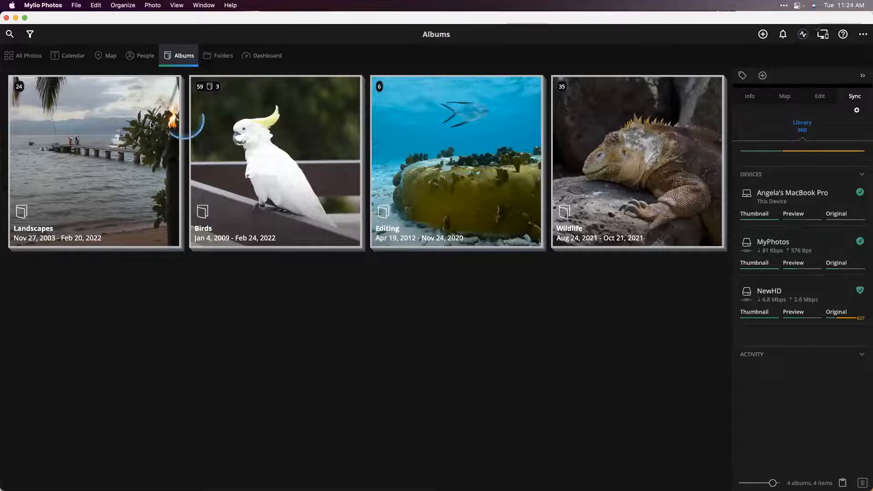
pyautogui.click(503, 168)
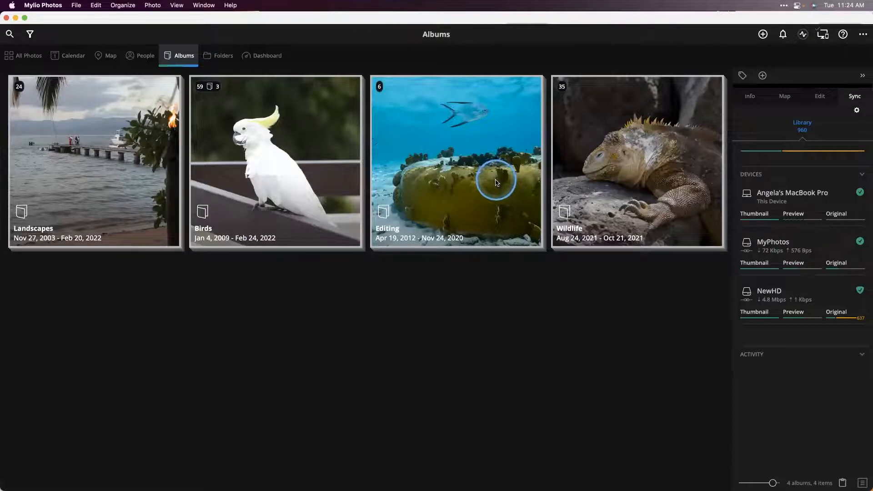
# - Review the Help options, from the How to Guide to About Mylio Photos, and close them
pyautogui.click(843, 36)
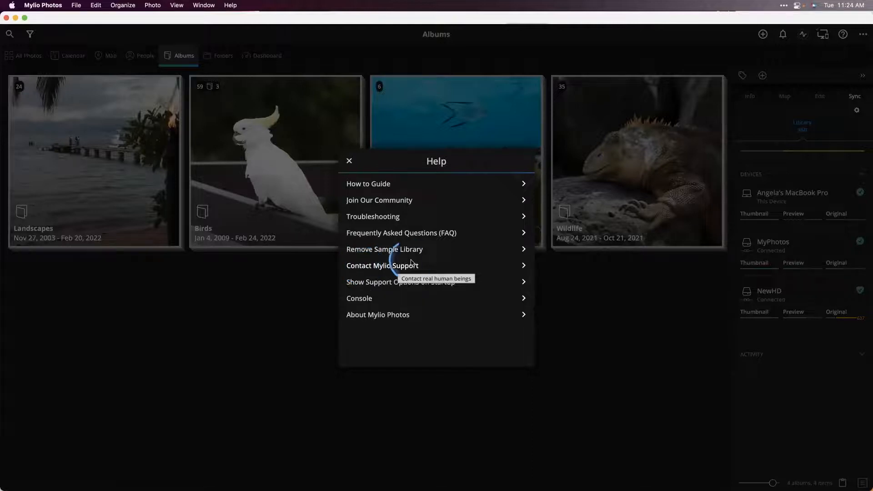
pyautogui.scroll(-1, 412, 265)
pyautogui.scroll(1, 403, 264)
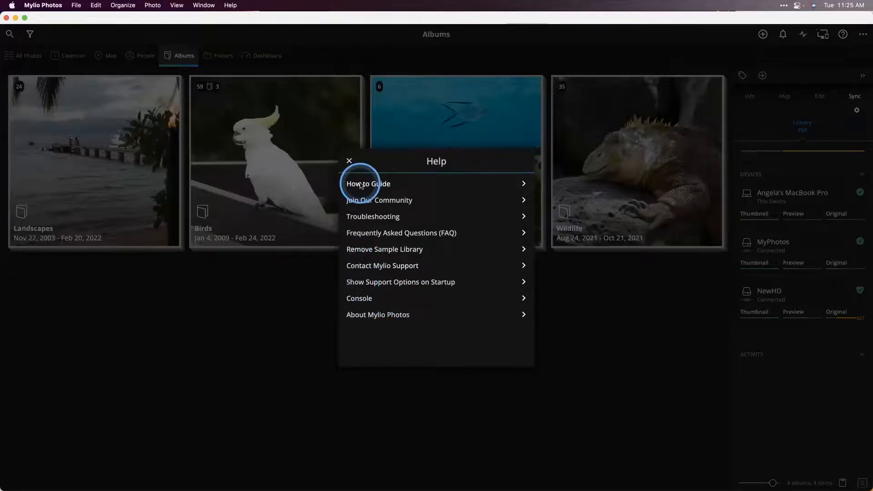
pyautogui.click(350, 161)
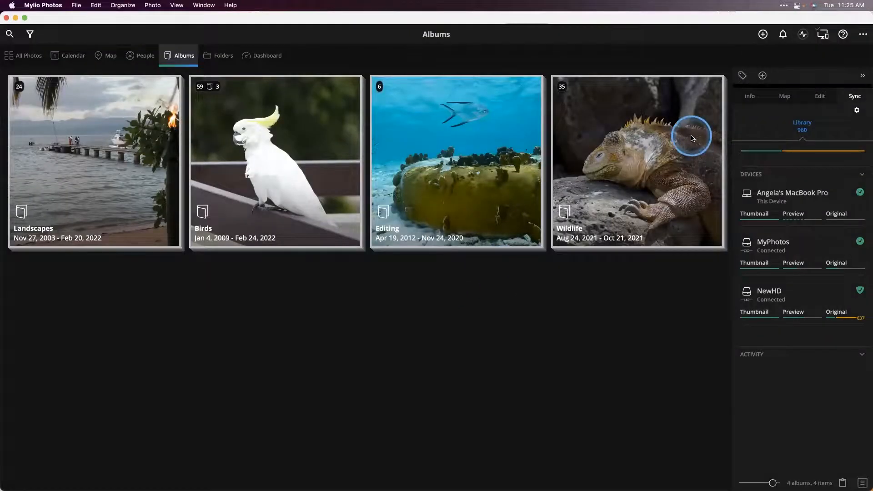
# - Review the sorting, slideshow and settings options for Albums, and the actions available with no album selected
pyautogui.click(863, 35)
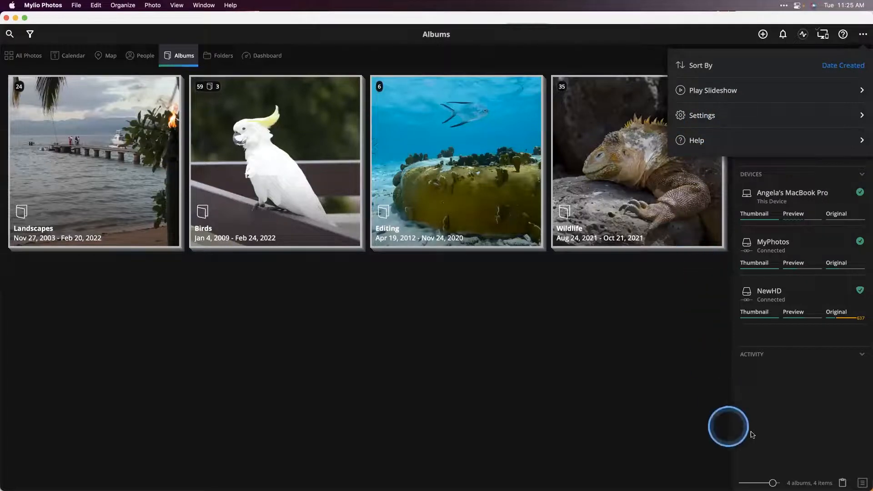
pyautogui.click(844, 456)
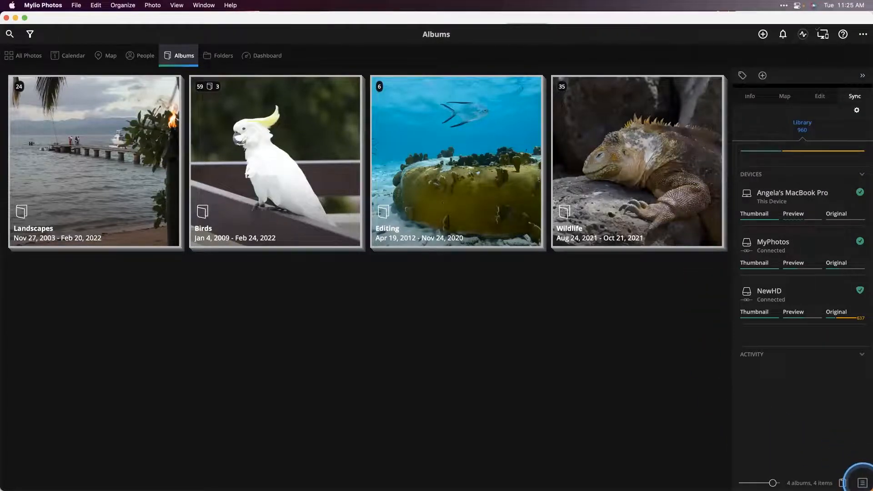
pyautogui.click(862, 482)
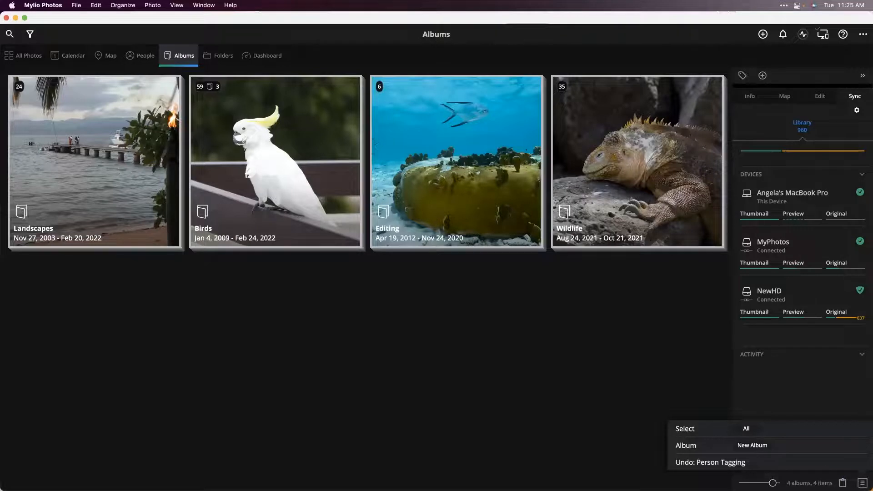
# - Open the Wildlife album, select the photo of three lion cubs in the grass and review the actions available for it
pyautogui.click(632, 214)
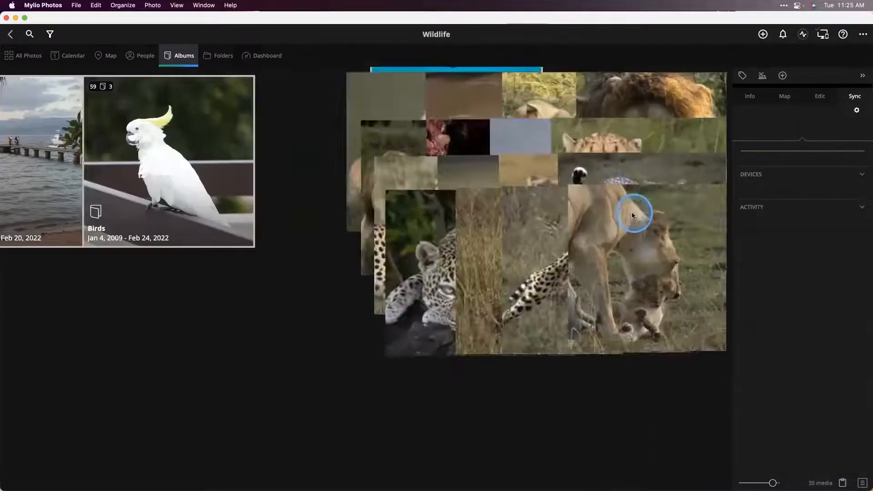
pyautogui.click(495, 184)
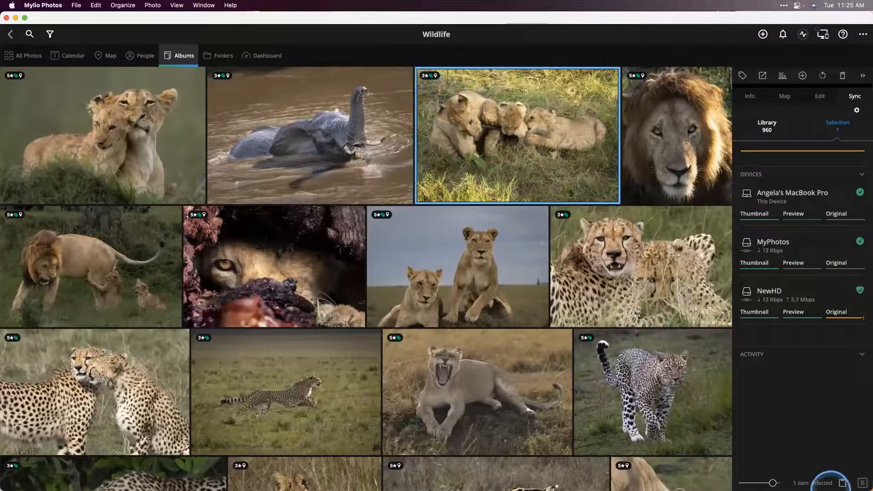
pyautogui.click(862, 482)
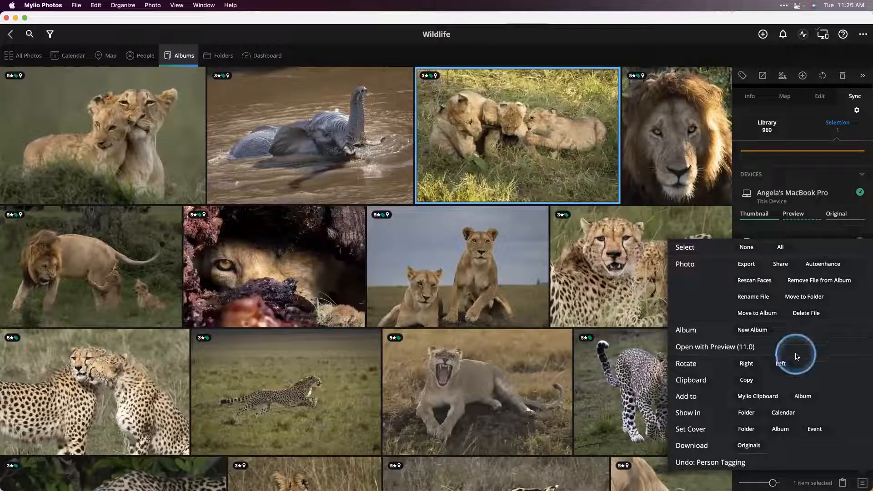
pyautogui.click(563, 161)
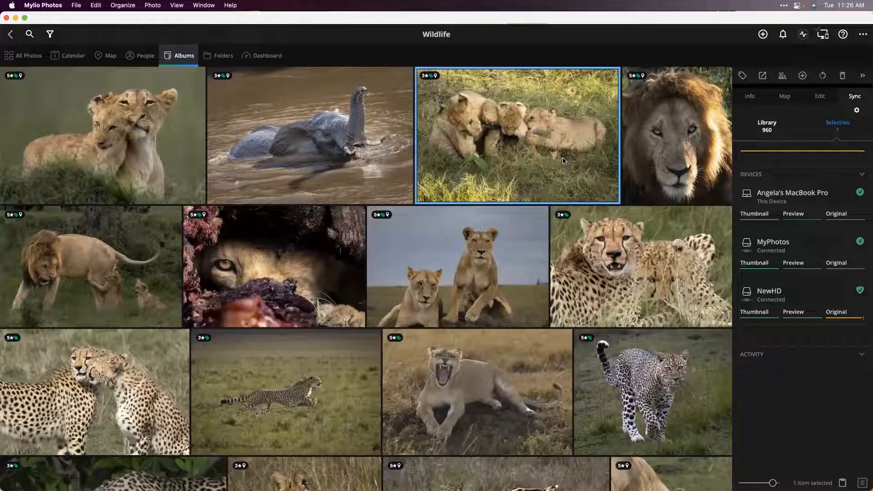
# - Review the sources from which media can be added and return to the Wildlife album without adding anything
pyautogui.click(762, 34)
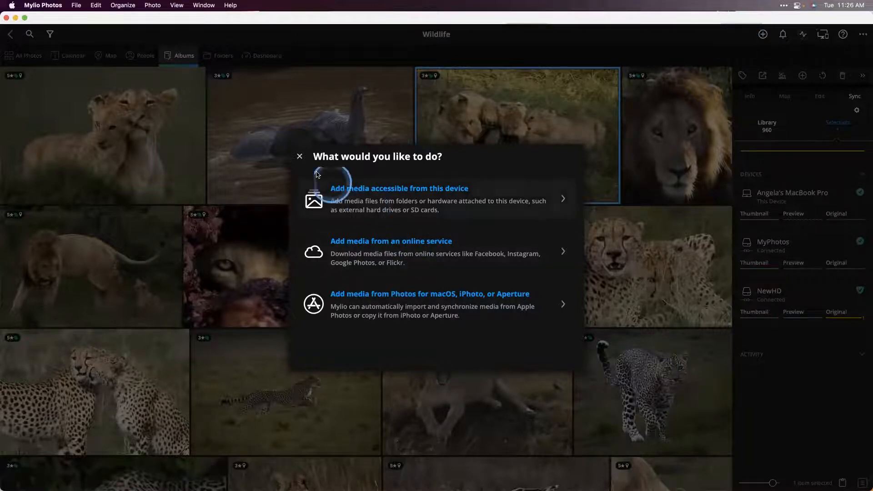
pyautogui.click(298, 157)
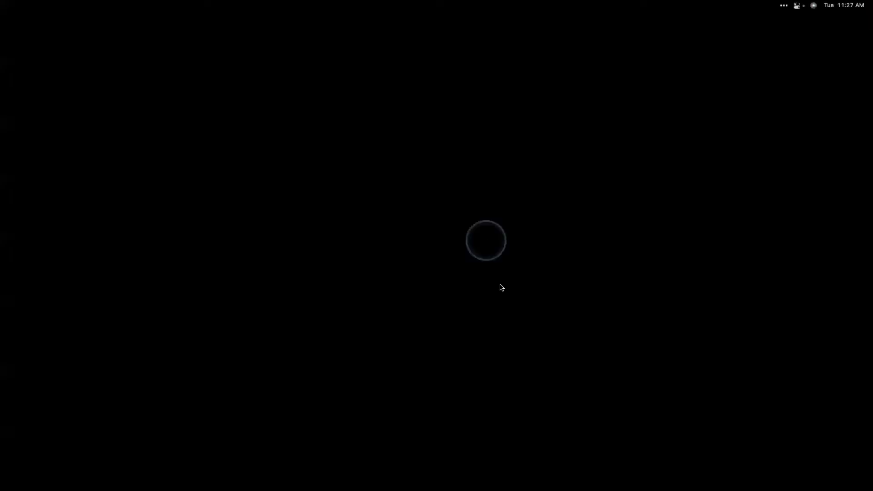
pyautogui.scroll(1, 254, 110)
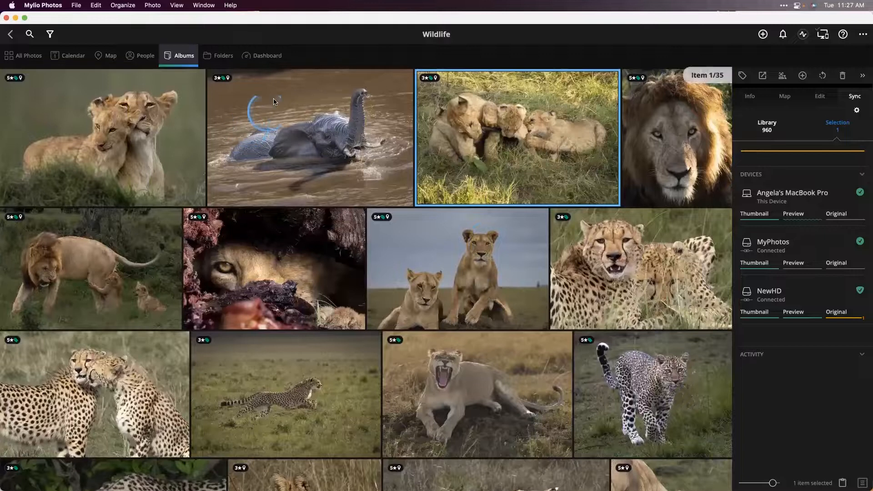
# - Open the Dashboard and view its quick actions and its list of devices, drives and clouds
pyautogui.click(258, 57)
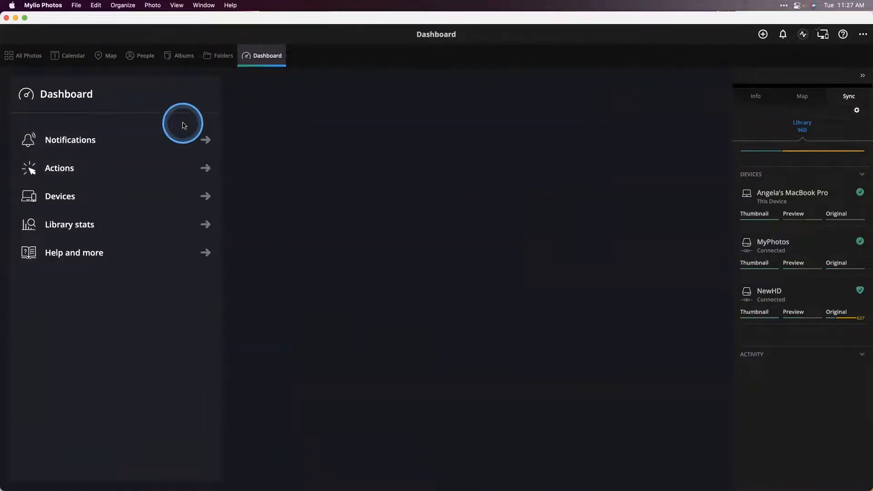
pyautogui.click(110, 172)
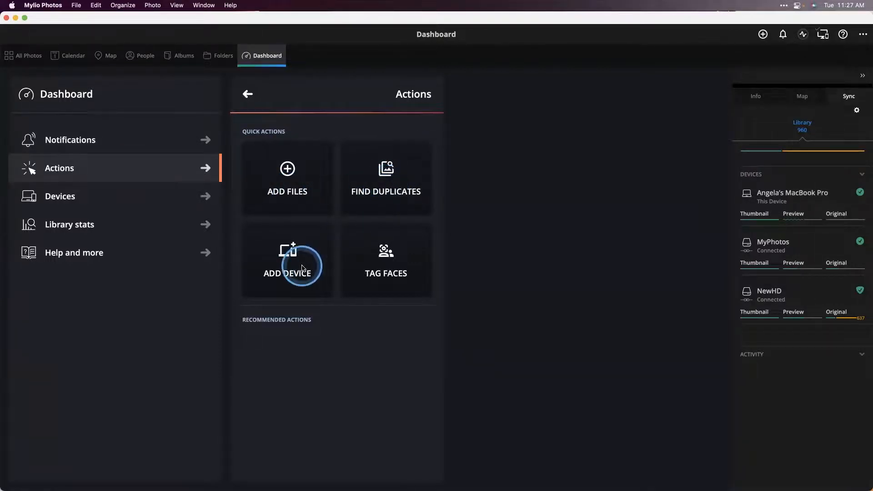
pyautogui.click(112, 196)
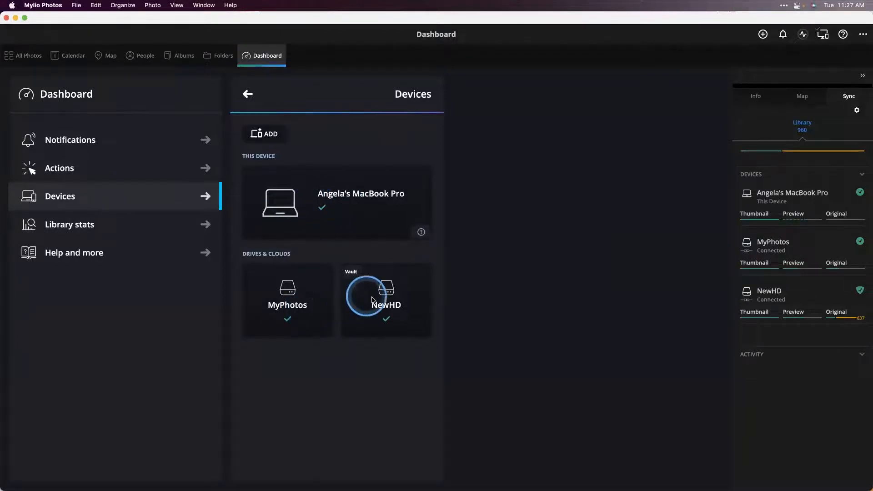
pyautogui.click(375, 207)
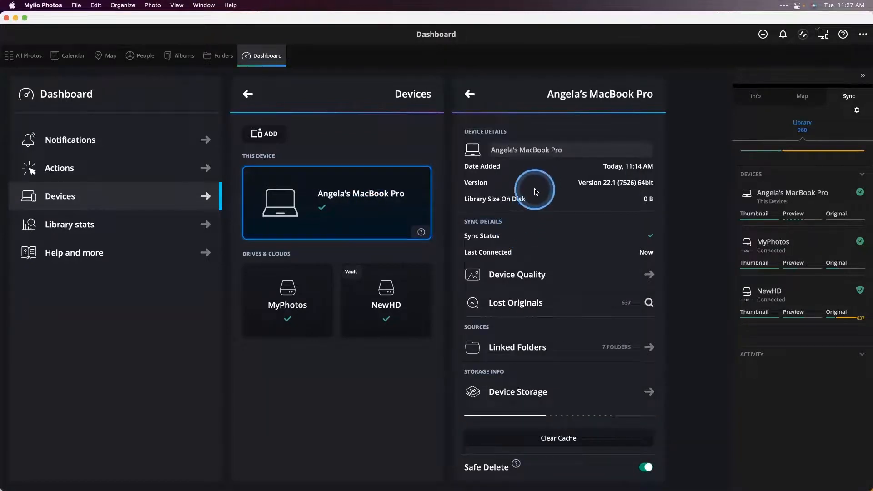
pyautogui.scroll(-2, 536, 191)
pyautogui.scroll(-3, 535, 192)
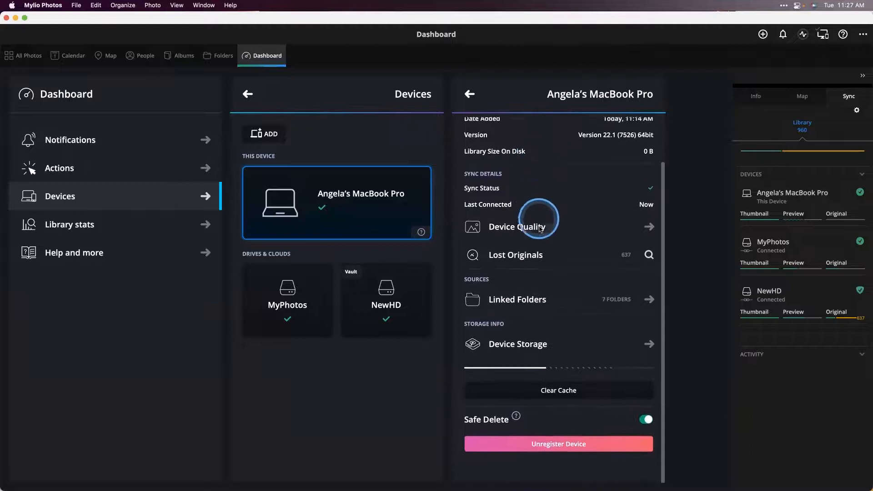
pyautogui.scroll(1, 531, 296)
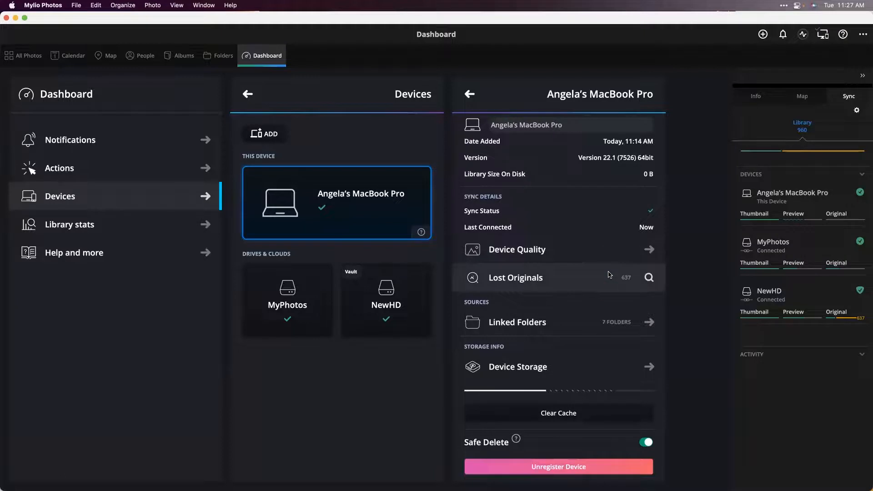
pyautogui.scroll(1, 609, 275)
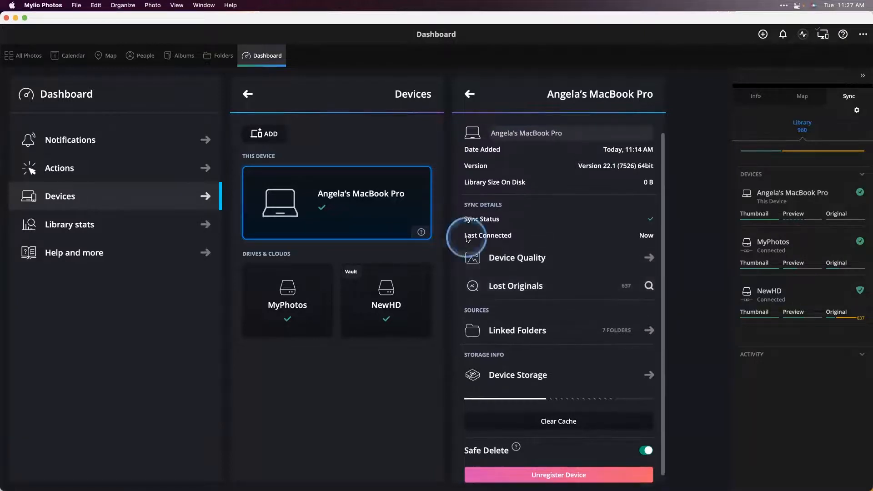
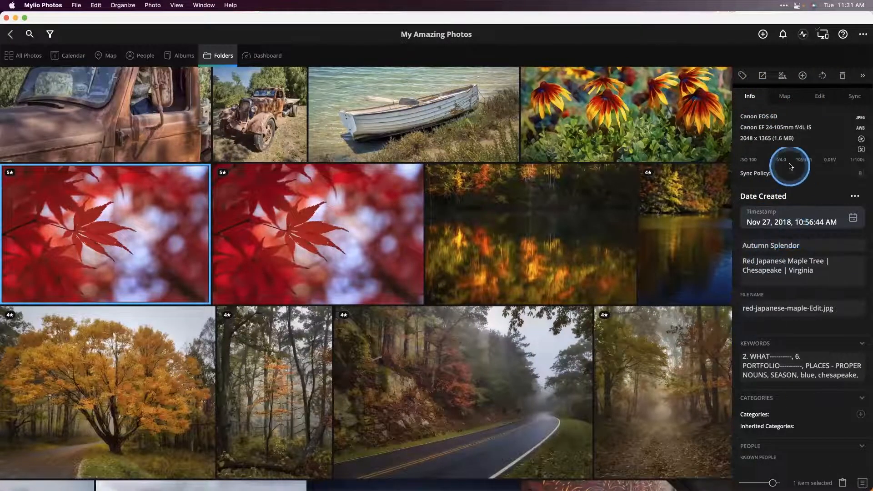
# - Compare the info details of the two red Japanese maple photos, including their dates, captions, file names and keywords
pyautogui.scroll(-1, 791, 159)
pyautogui.scroll(-3, 791, 159)
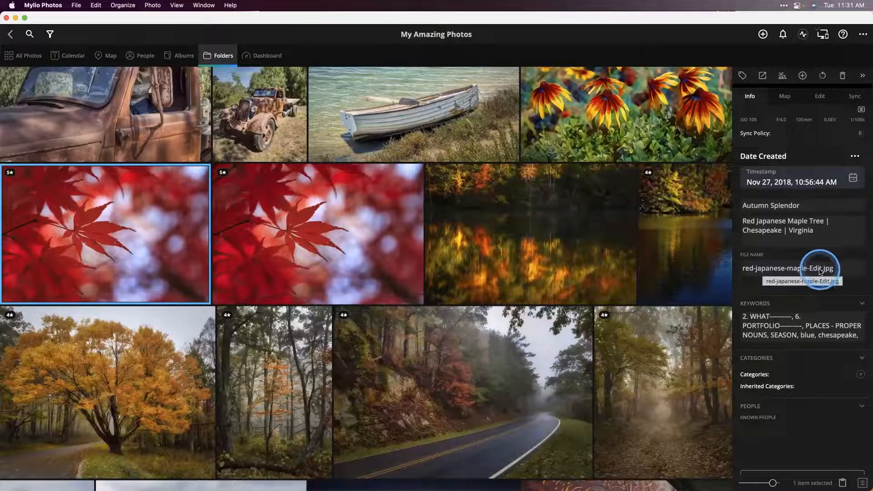
pyautogui.click(318, 237)
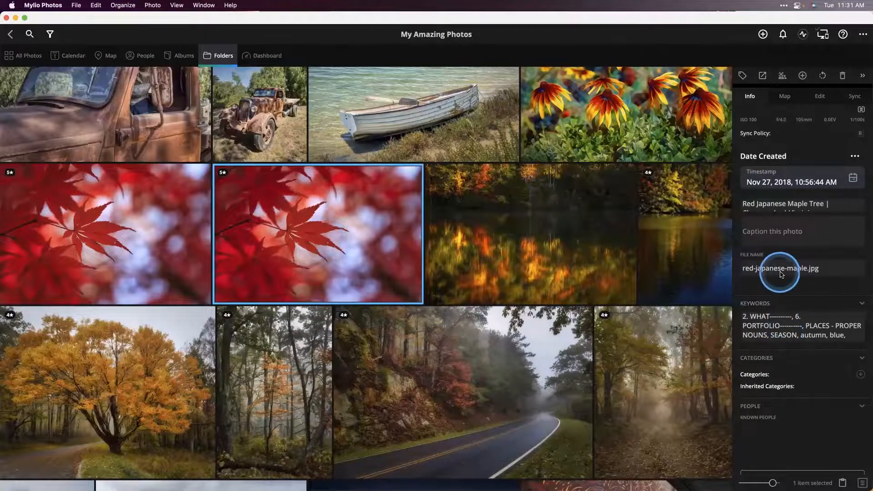
pyautogui.scroll(3, 786, 164)
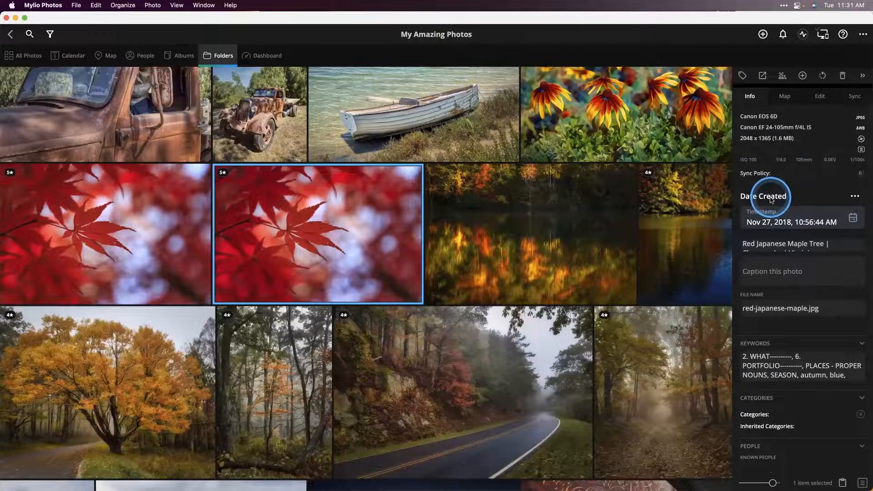
pyautogui.scroll(-3, 768, 204)
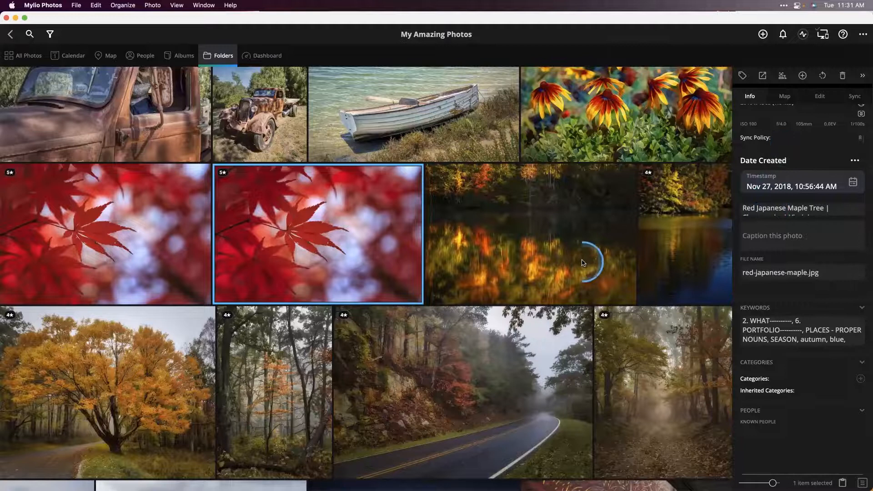
pyautogui.click(86, 252)
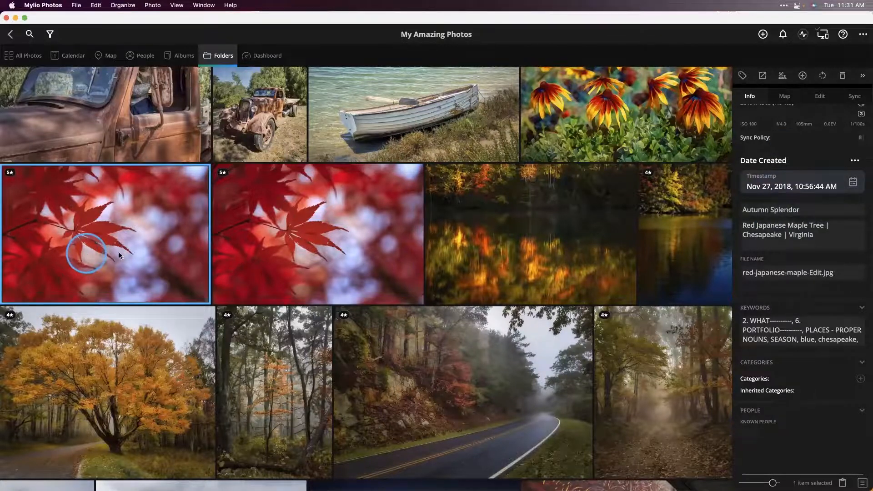
pyautogui.scroll(3, 800, 255)
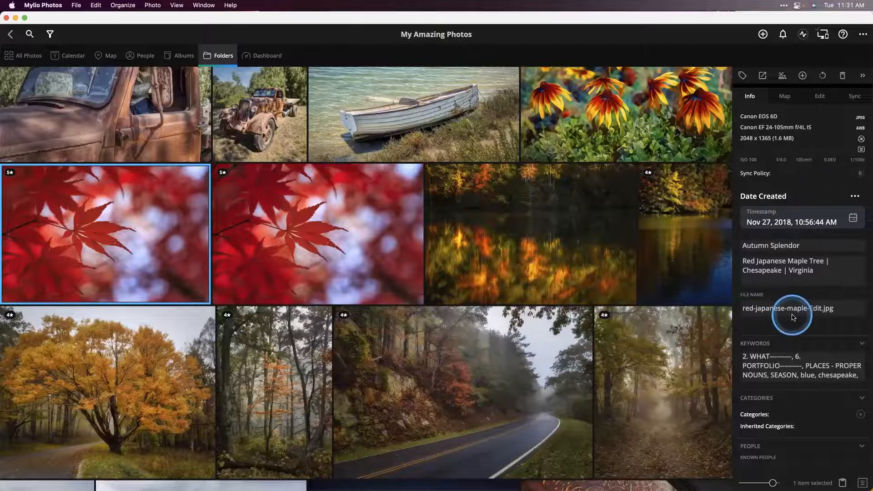
# - Open the full metadata of the edited red Japanese maple photo, read through all its sections and close it
pyautogui.scroll(-10, 792, 317)
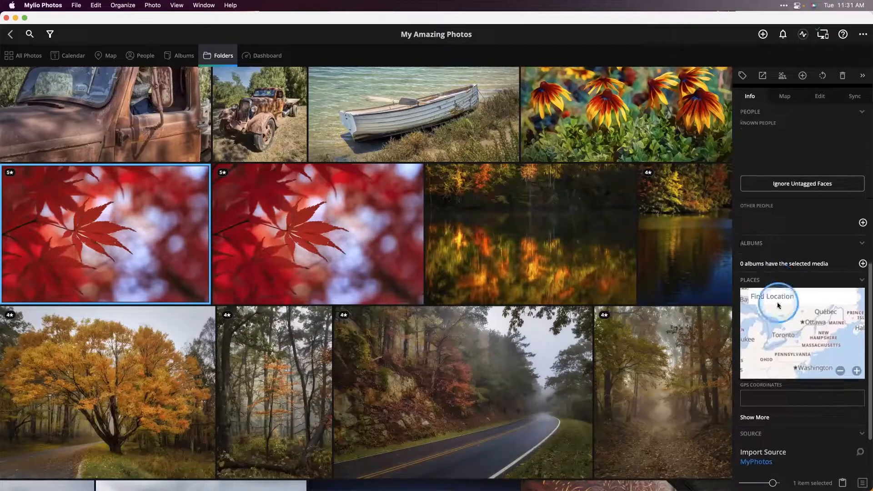
pyautogui.scroll(-3, 778, 304)
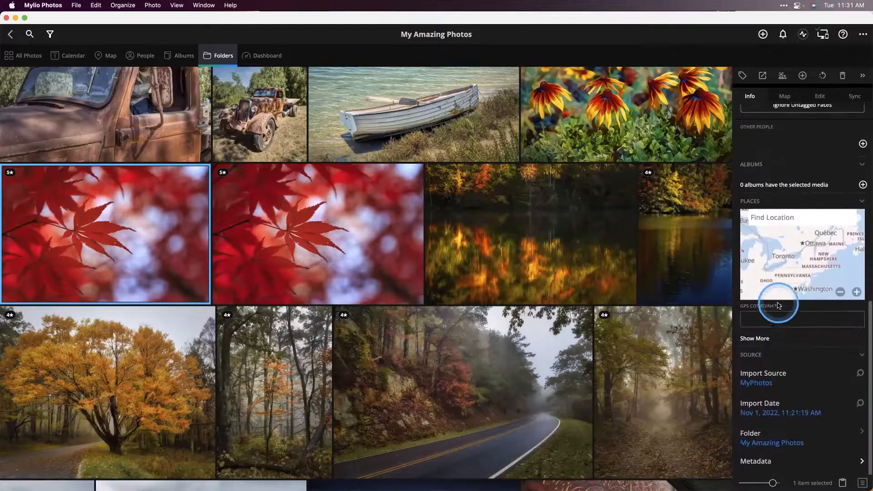
pyautogui.click(759, 468)
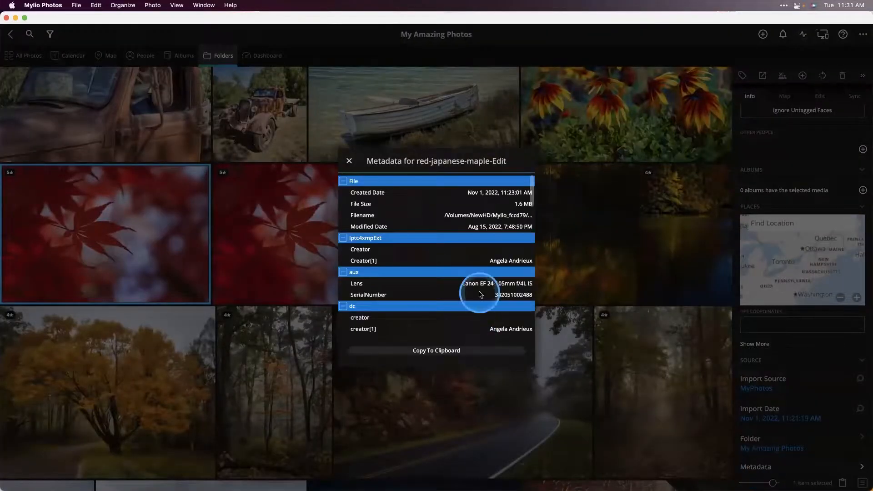
pyautogui.scroll(-2, 498, 207)
pyautogui.scroll(-10, 499, 208)
pyautogui.scroll(-3, 499, 208)
pyautogui.scroll(-20, 448, 260)
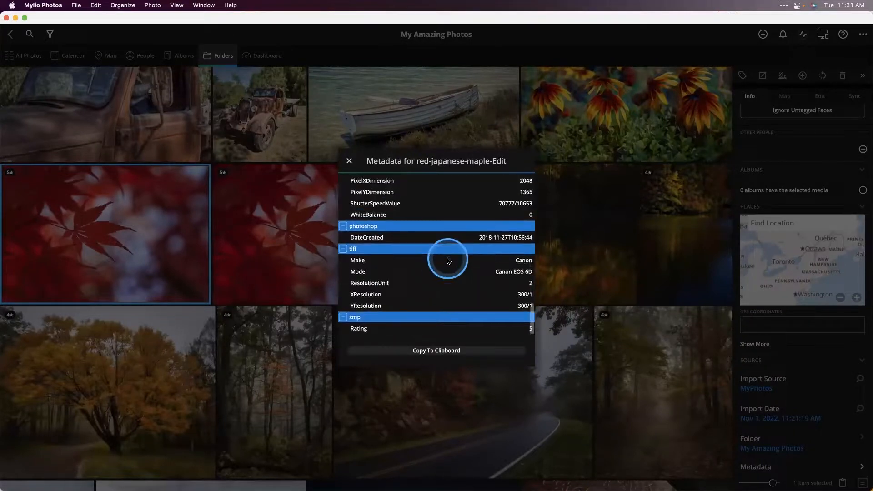
pyautogui.scroll(-3, 449, 208)
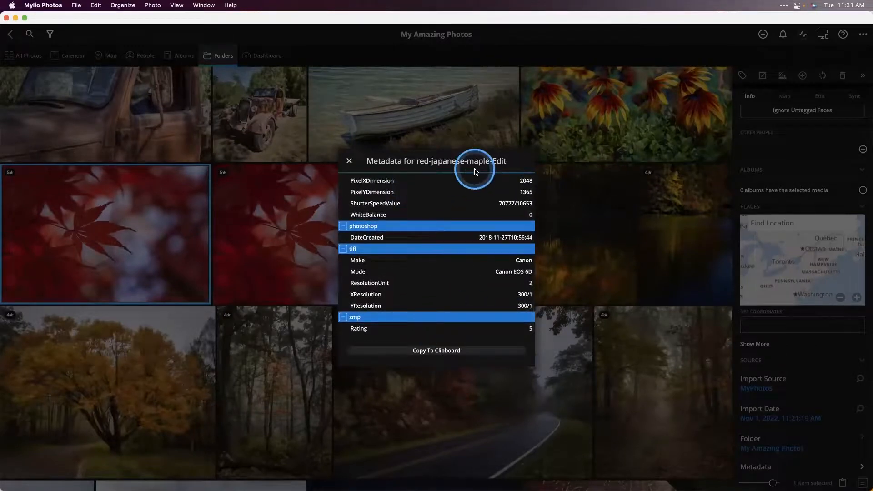
pyautogui.click(350, 162)
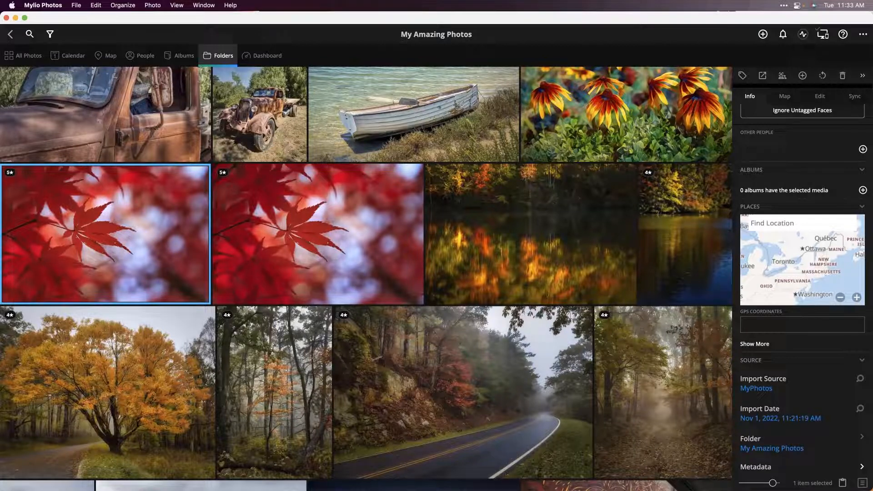
# - Start adding media accessible from this device, choosing the Adobe folder in Documents as the source
pyautogui.click(763, 35)
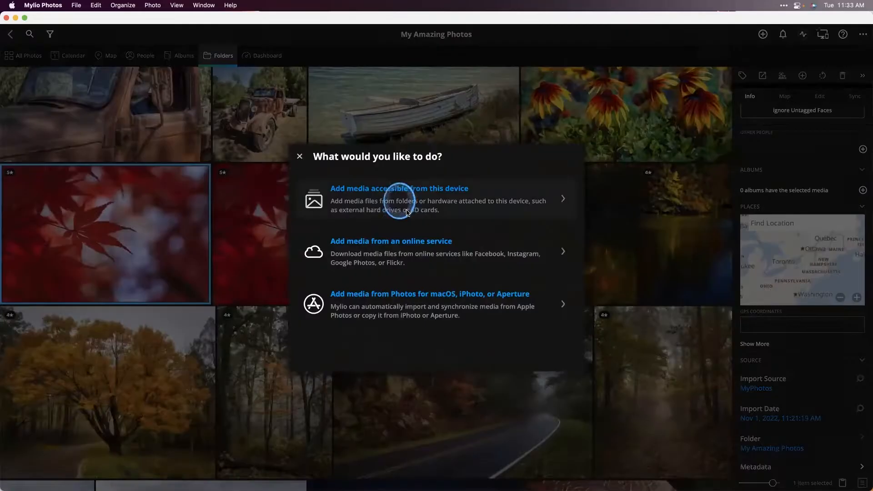
pyautogui.click(410, 211)
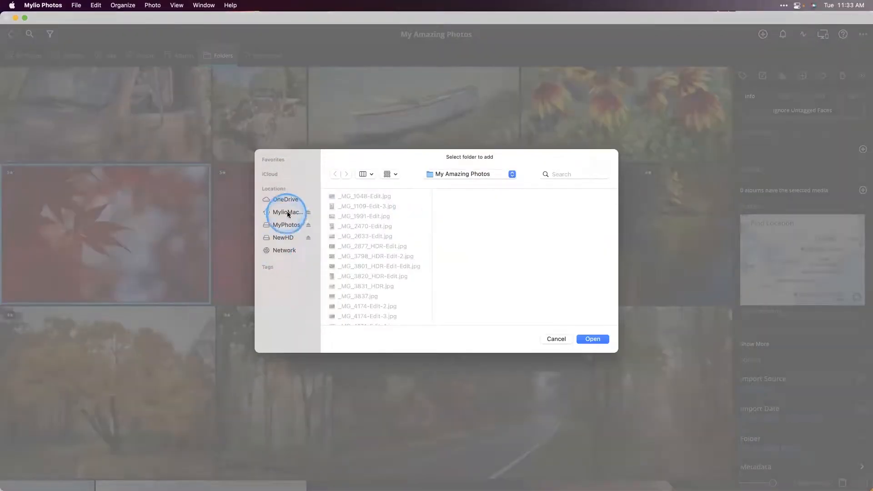
pyautogui.click(311, 172)
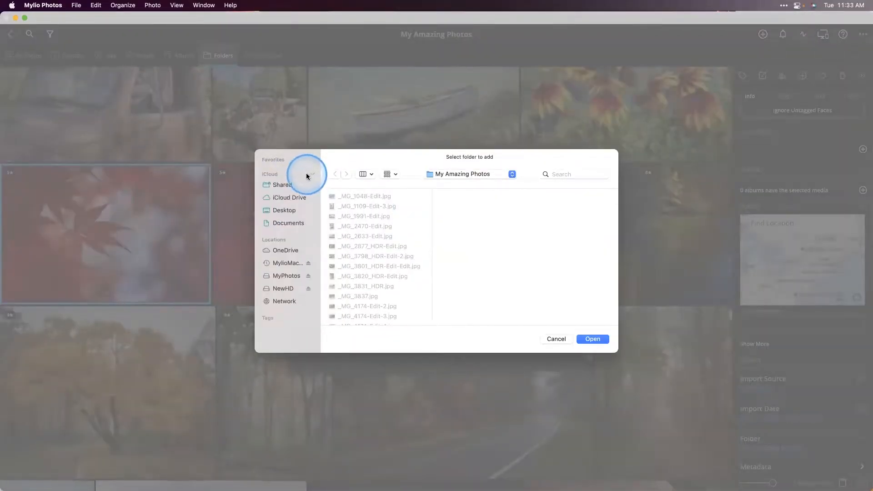
pyautogui.click(308, 160)
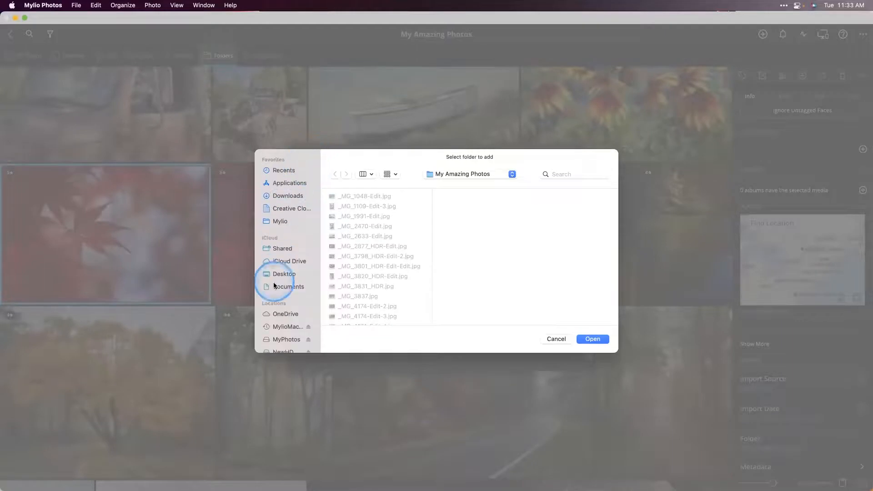
pyautogui.scroll(1, 282, 249)
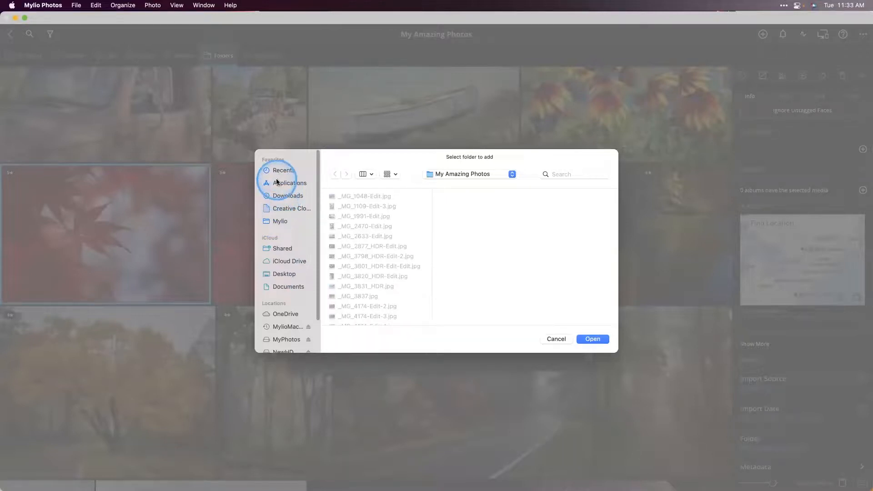
pyautogui.scroll(-3, 278, 227)
pyautogui.scroll(3, 279, 250)
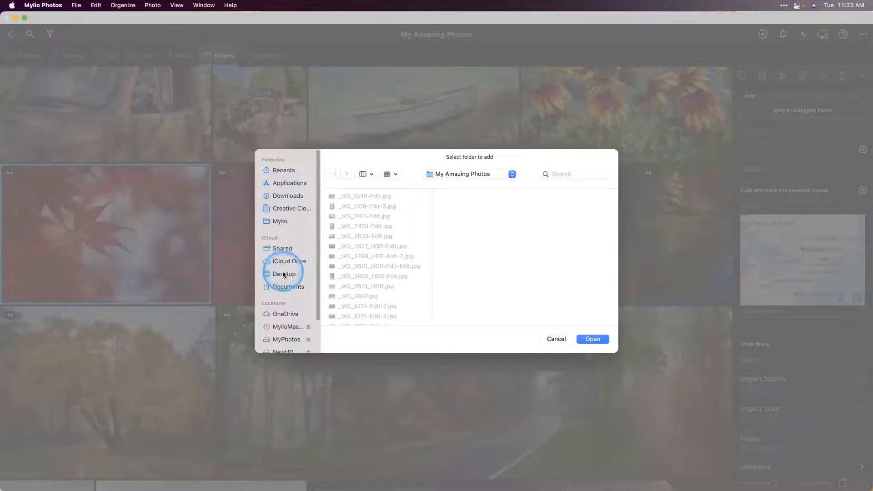
pyautogui.click(283, 286)
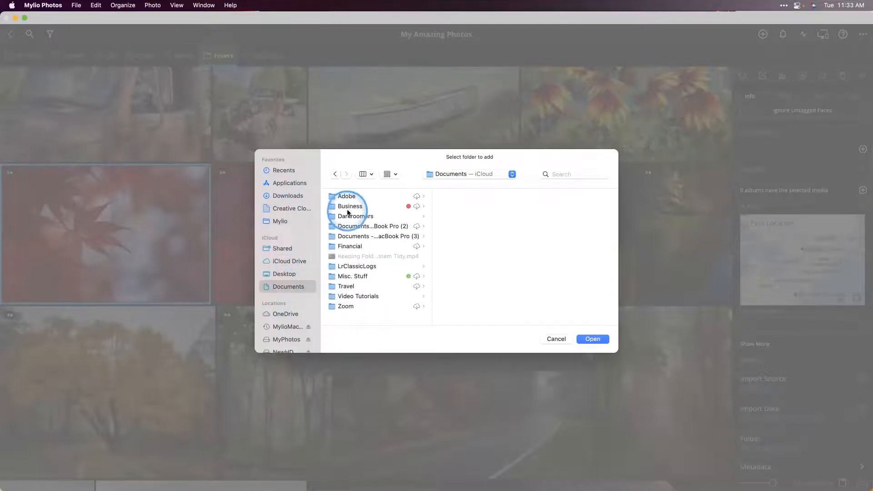
pyautogui.click(352, 197)
pyautogui.click(586, 340)
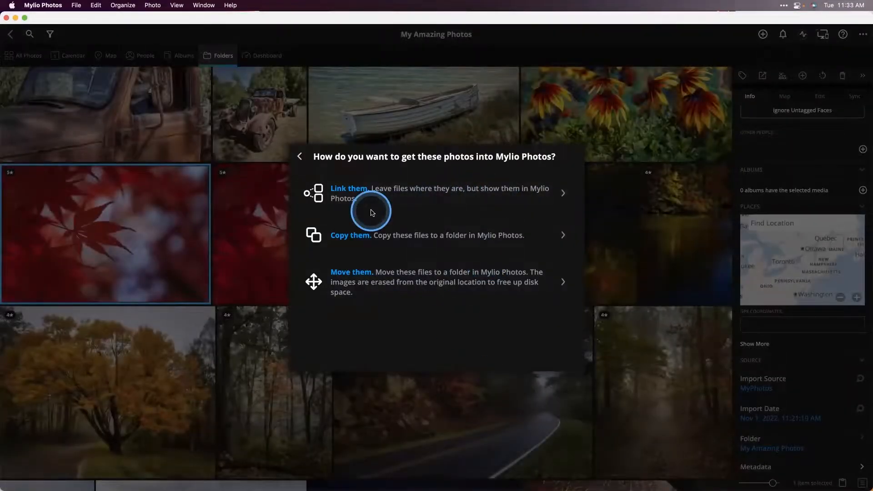
# - Review the move and copy settings for the Adobe folder and leave the import without adding anything
pyautogui.click(390, 276)
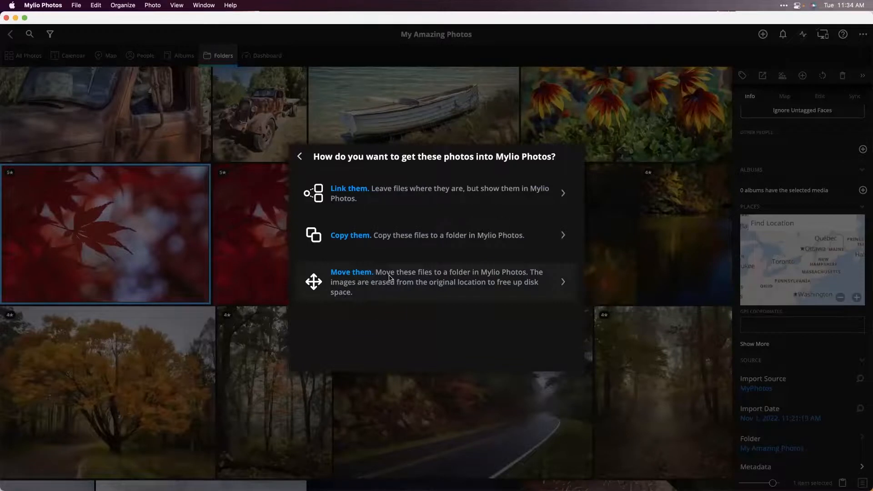
pyautogui.click(390, 277)
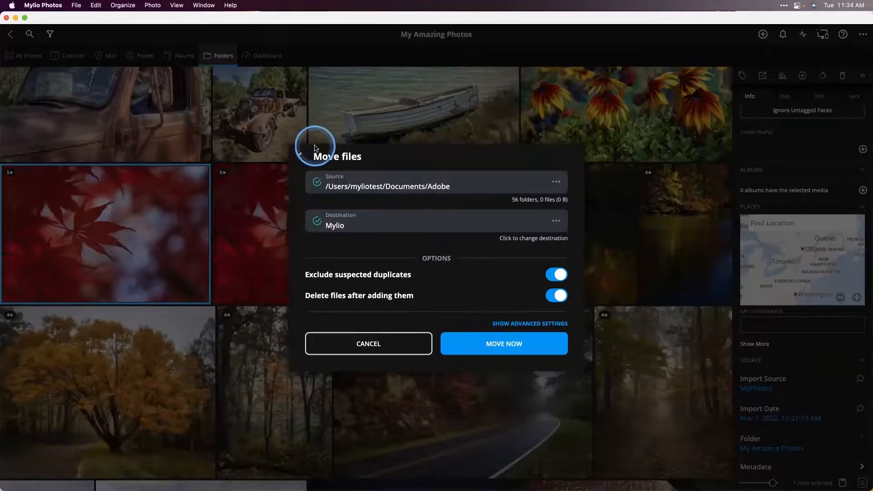
pyautogui.click(300, 156)
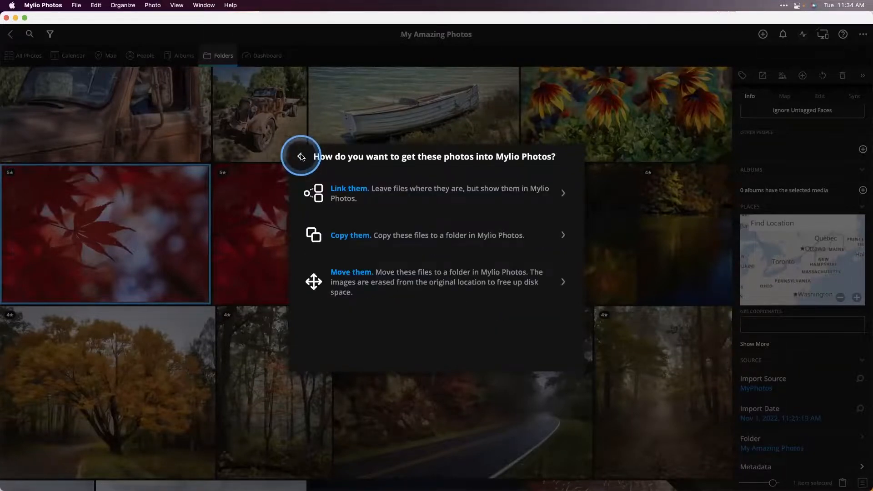
pyautogui.click(367, 238)
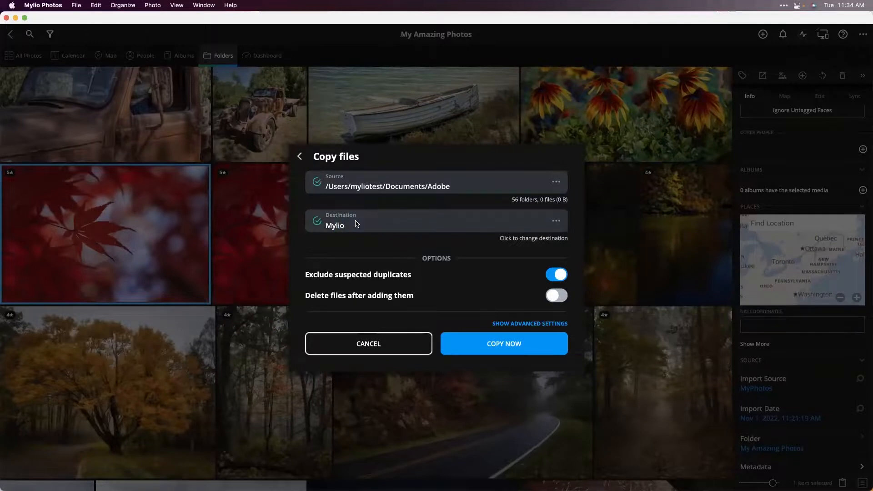
pyautogui.click(383, 195)
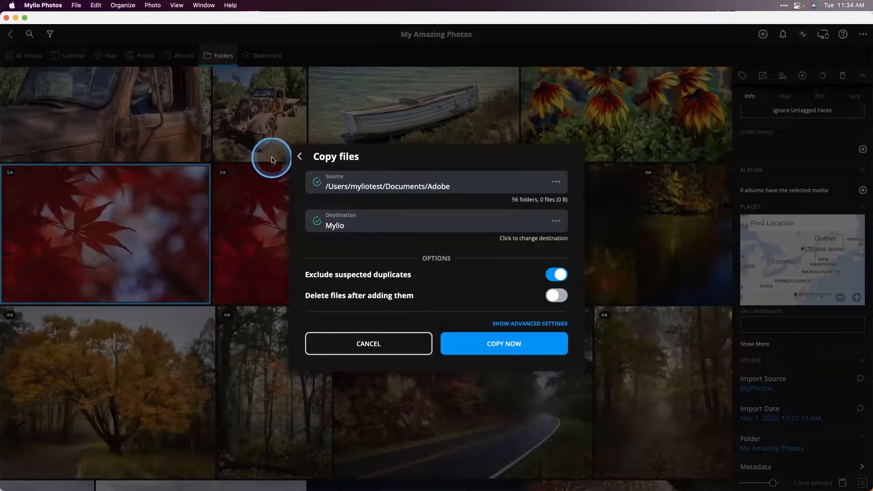
pyautogui.click(299, 157)
pyautogui.click(300, 158)
pyautogui.click(299, 157)
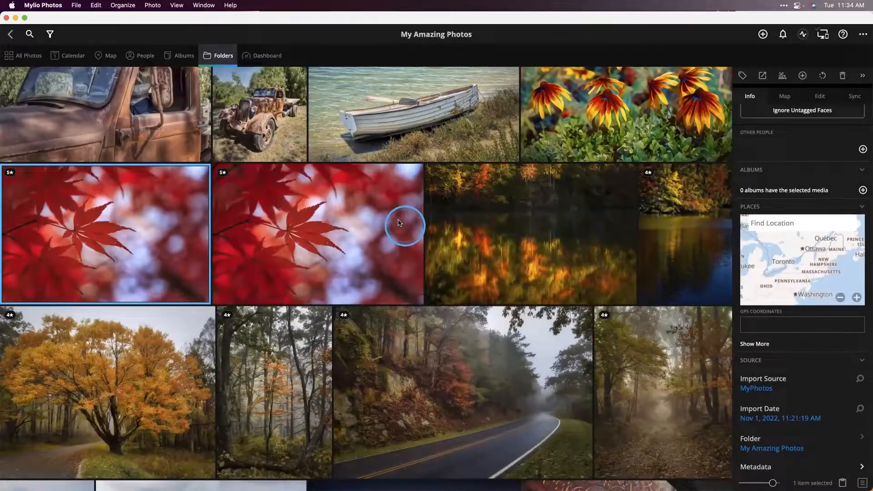
# - Return to the Folders overview and look through the Mylio Photos Library, Shared Content and MyPhotos sections
pyautogui.click(232, 56)
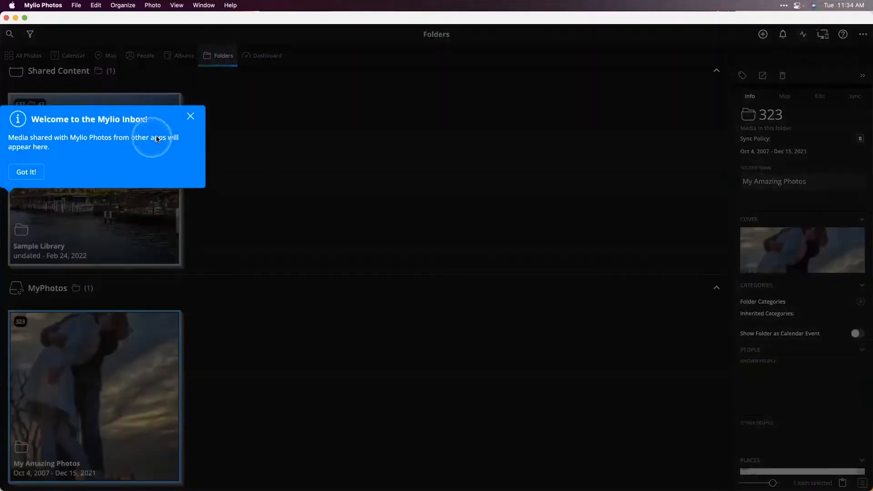
pyautogui.click(190, 116)
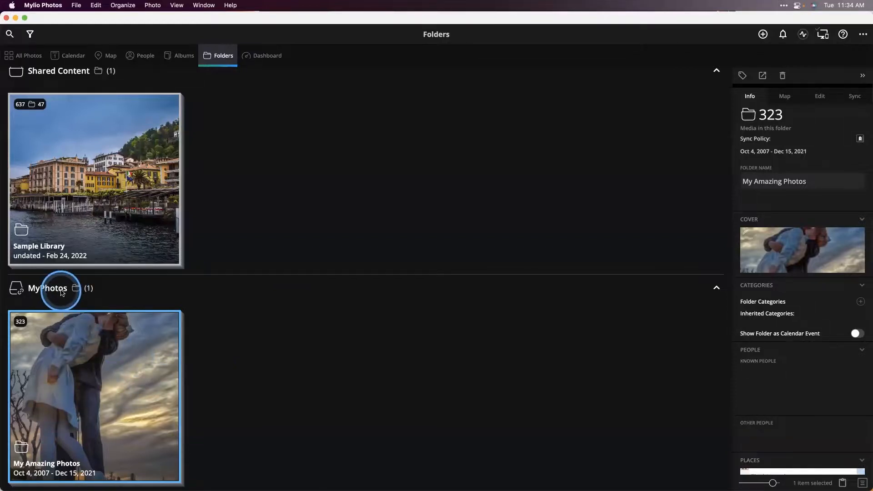
pyautogui.scroll(2, 137, 282)
pyautogui.scroll(5, 138, 281)
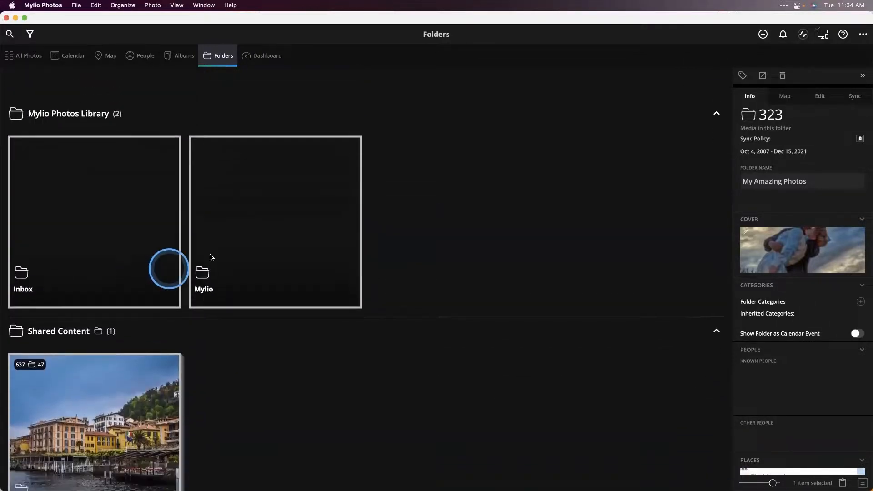
pyautogui.scroll(-8, 283, 237)
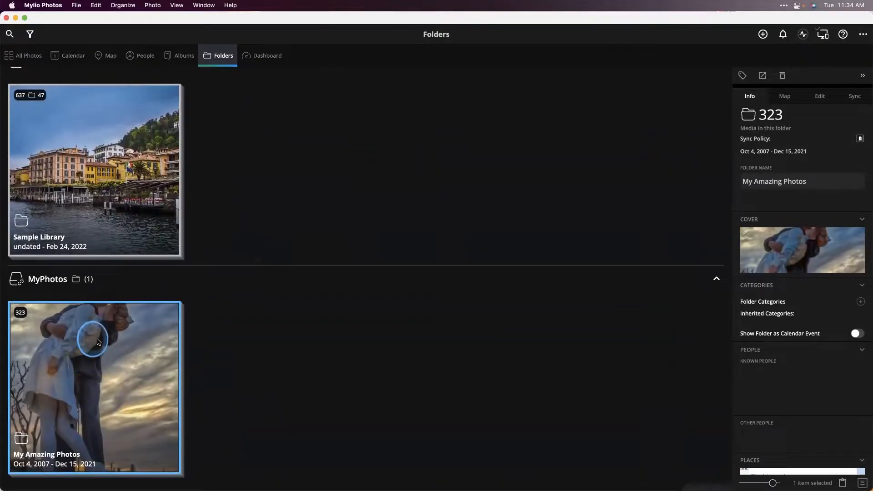
# - Move the My Amazing Photos folder into the Mylio folder on the NewHD drive
pyautogui.rightClick(99, 344)
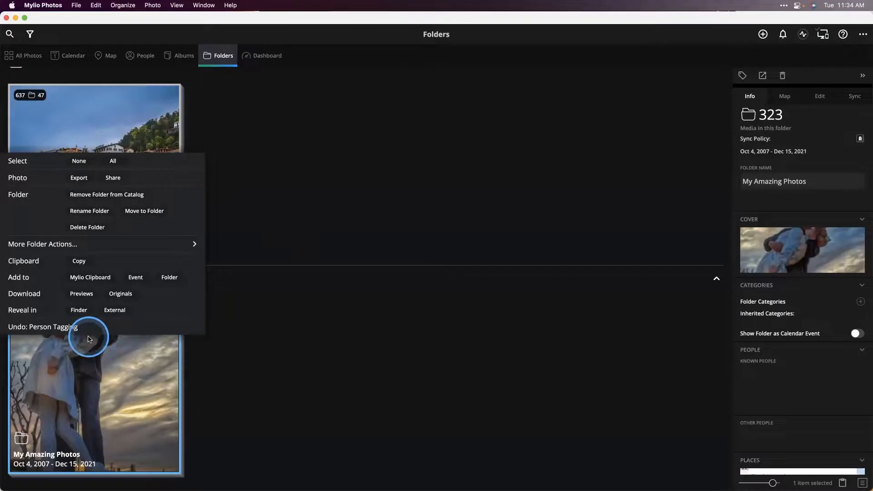
pyautogui.click(145, 212)
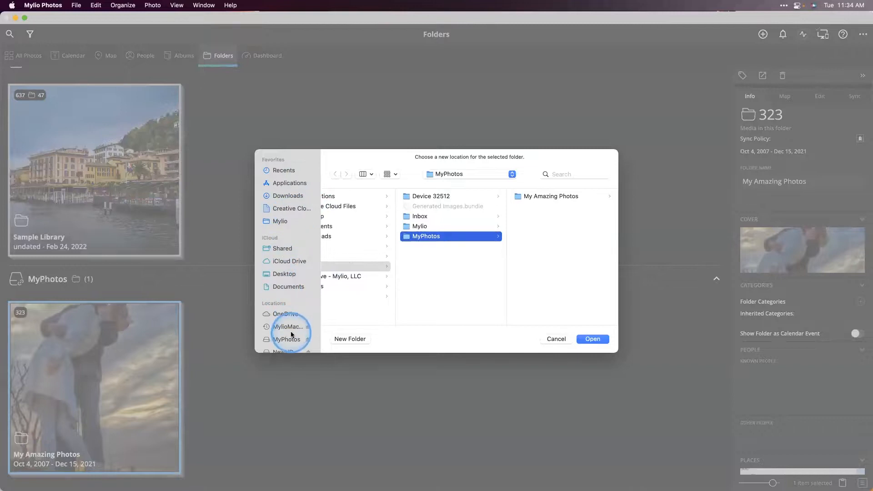
pyautogui.scroll(-3, 291, 280)
pyautogui.click(283, 314)
pyautogui.click(353, 198)
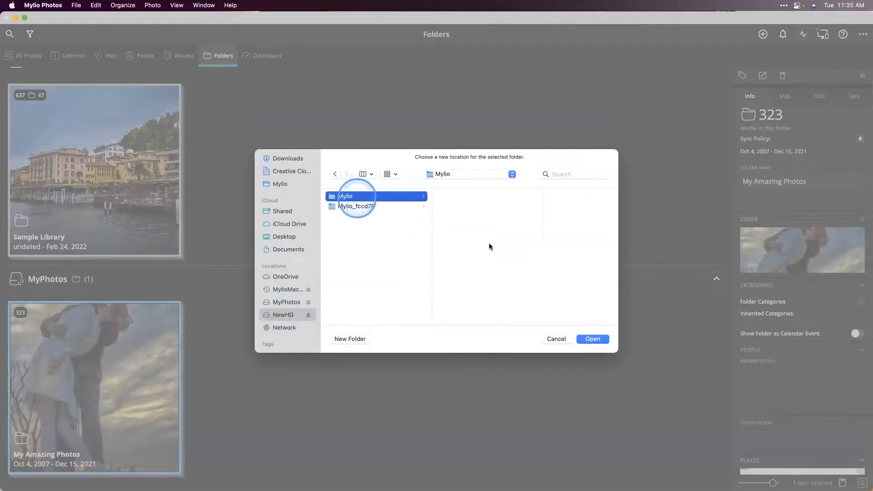
pyautogui.click(592, 339)
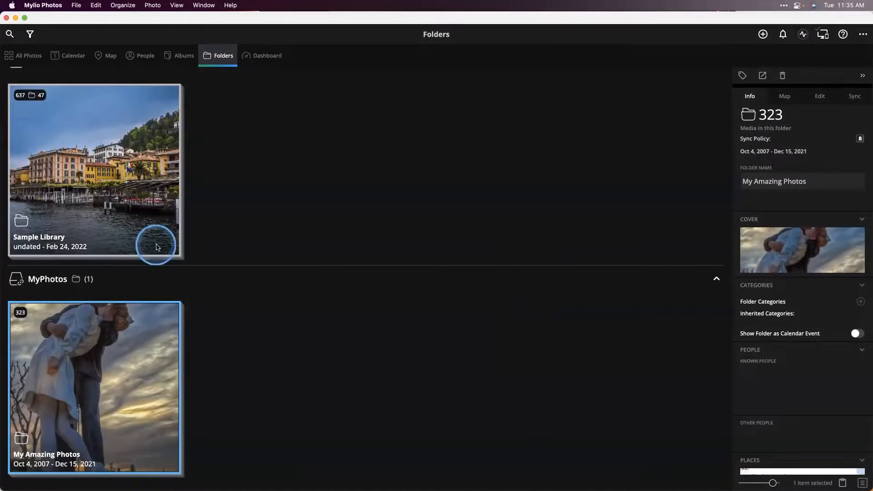